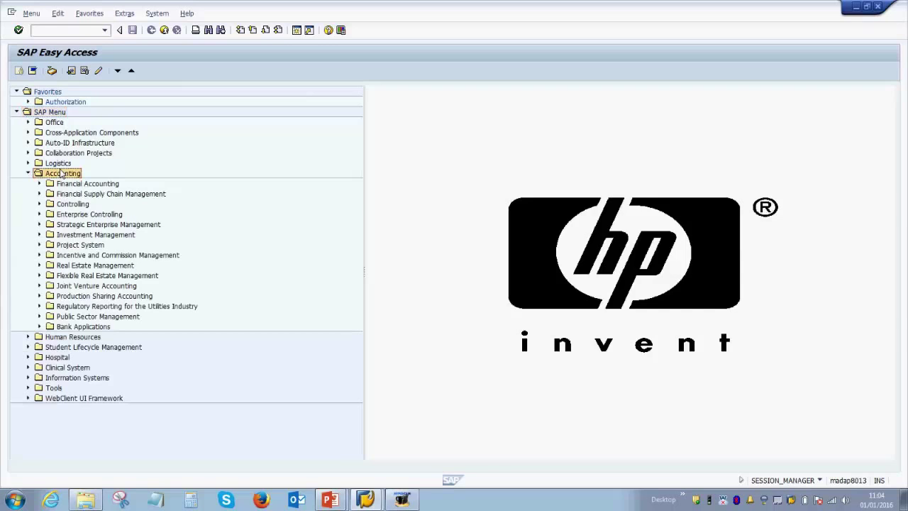
Open the FBL5N Display/Change Line Items transaction under Accounting, Financial Accounting, Accounts Receivable, Account
left_click(39, 184)
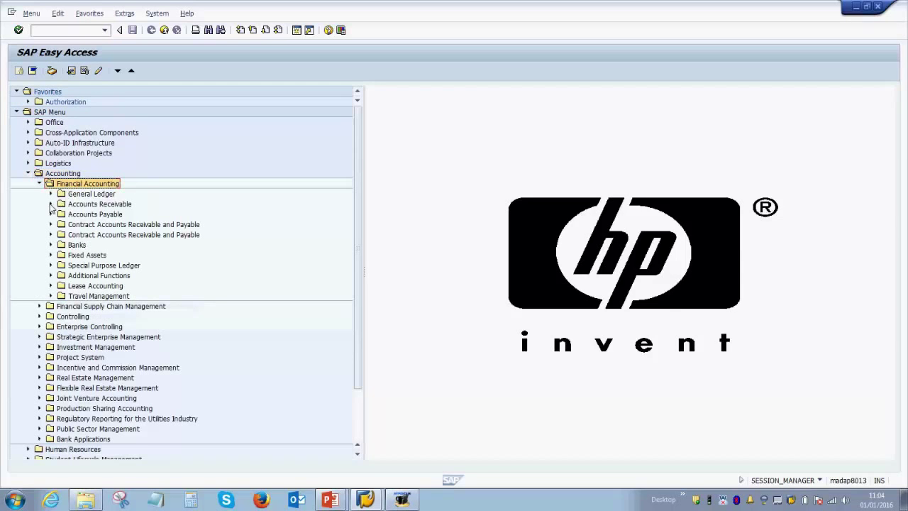
left_click(50, 204)
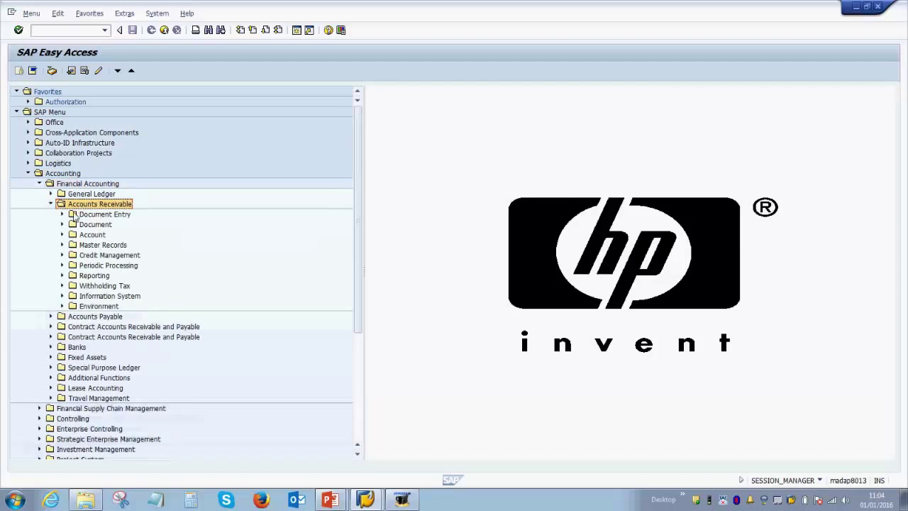
left_click(62, 235)
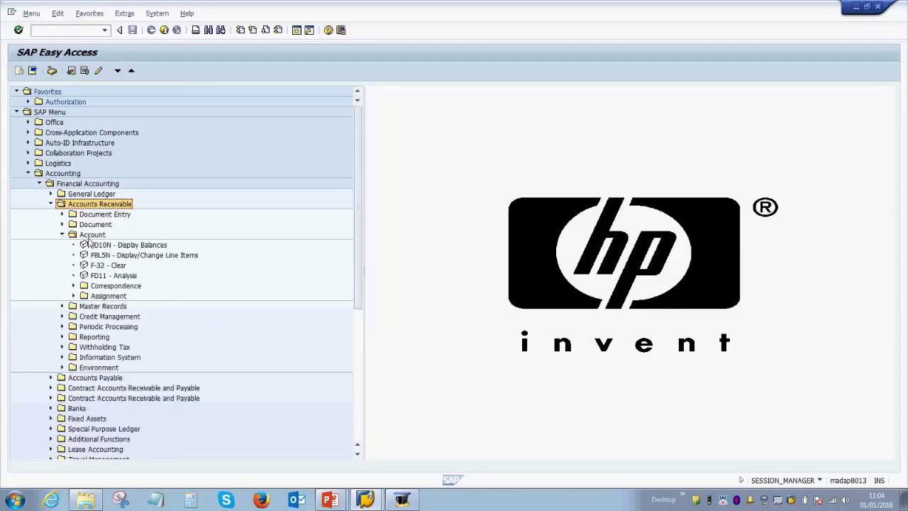
left_click(115, 257)
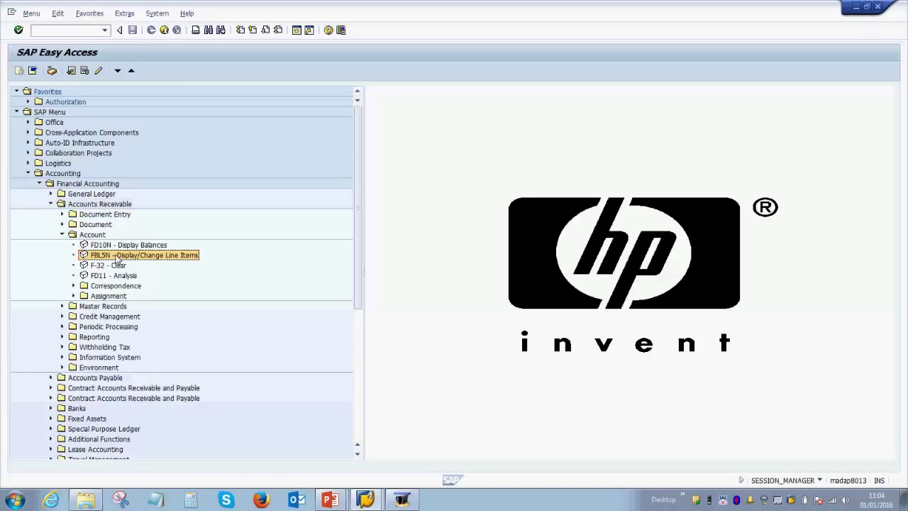
double_click(117, 257)
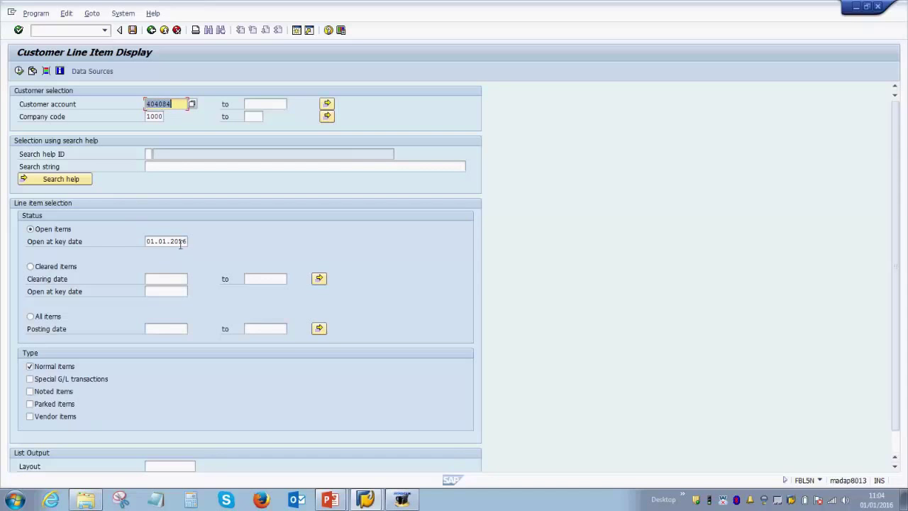
List the customer's open items at key date 01.01.2016 for company code 1000 and review the item dated 01.01.2016
left_click(59, 230)
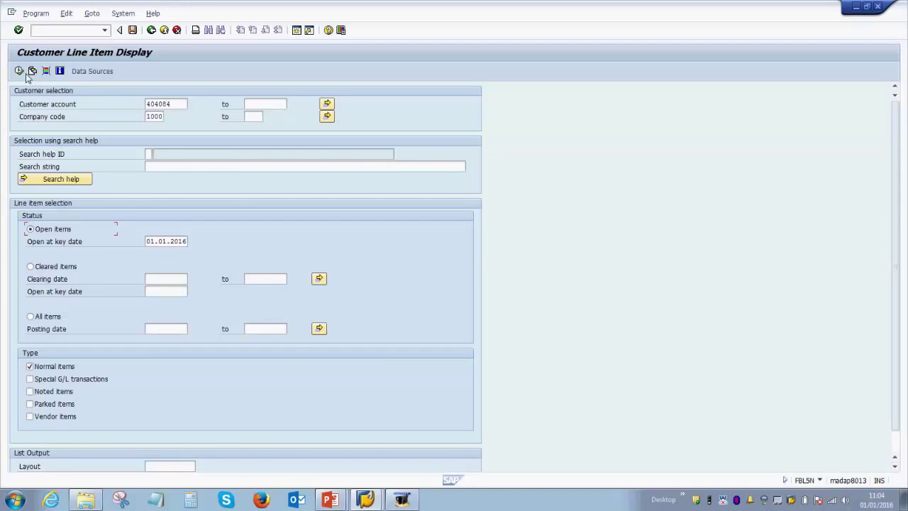
left_click(19, 72)
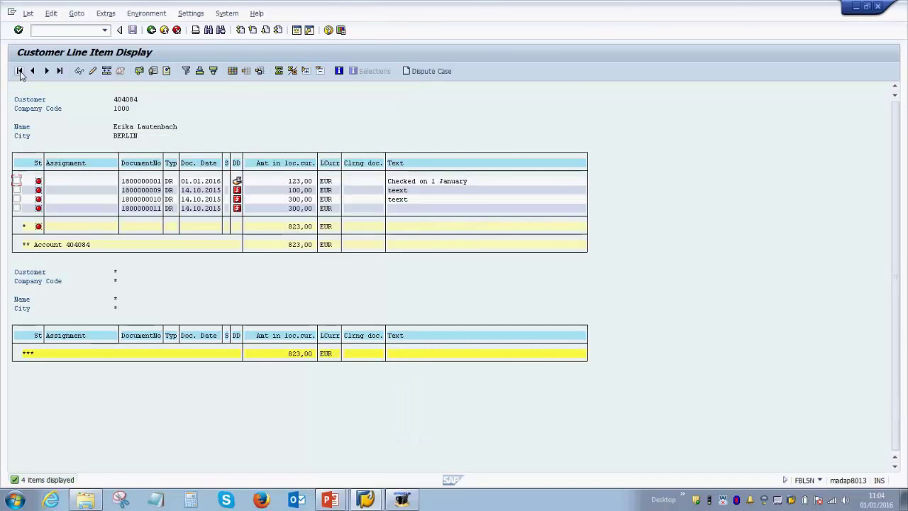
left_click(202, 190)
left_click(200, 182)
left_click_drag(123, 185, 486, 182)
key("ctrl+c")
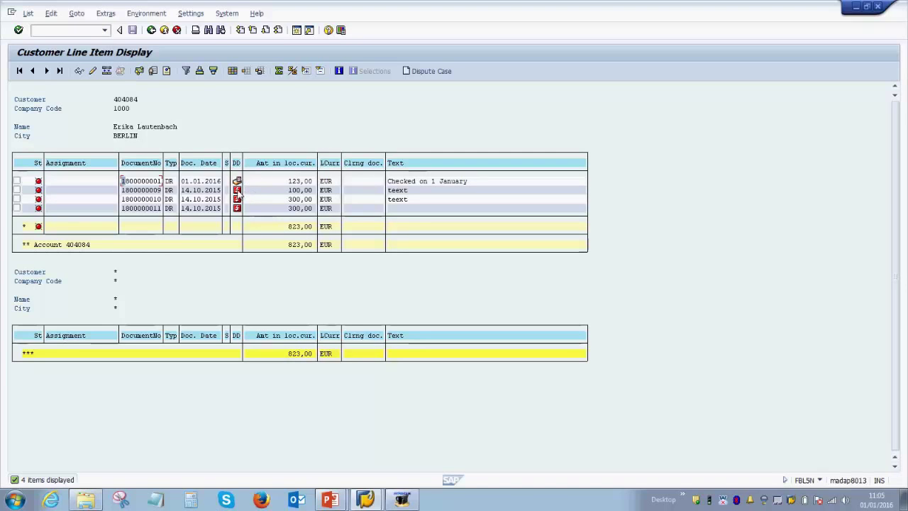
Display the document overview of the 01.01.2016 invoice and examine the accounts, G/L accounts and amounts of both lines
double_click(142, 181)
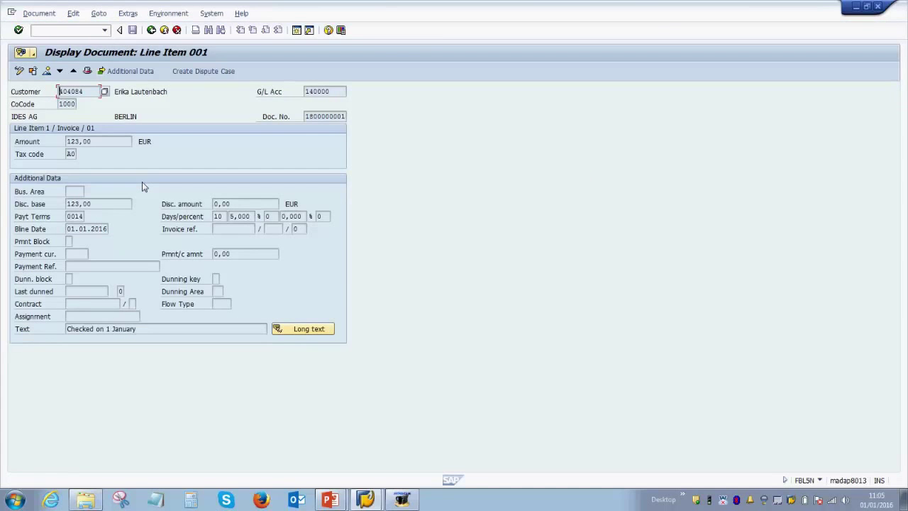
left_click(48, 71)
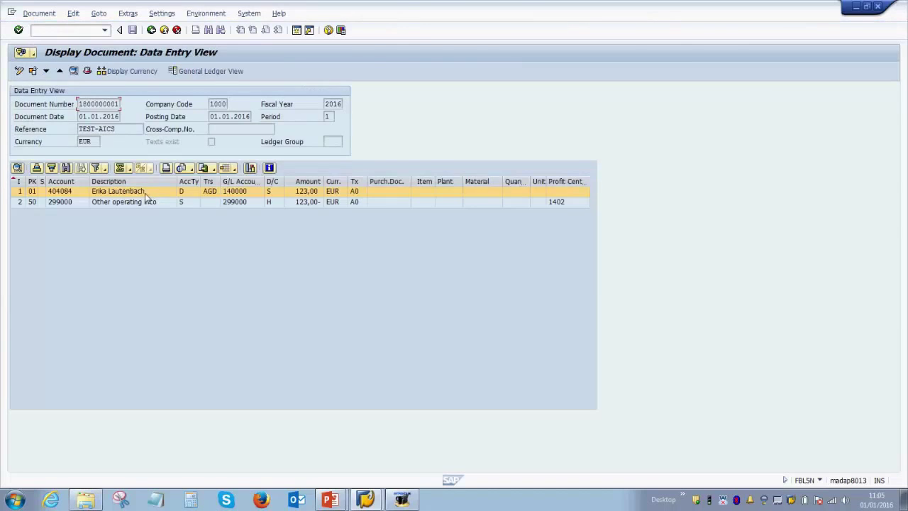
left_click(63, 193)
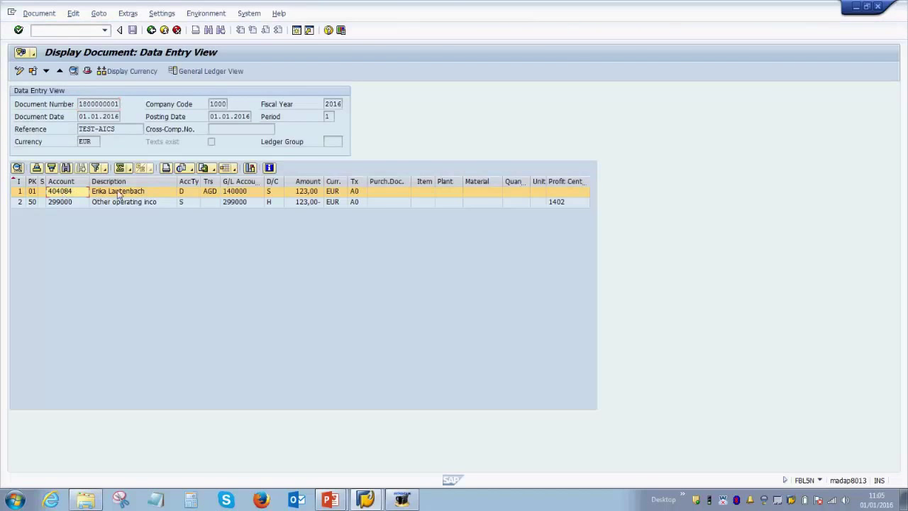
left_click(73, 203)
left_click(139, 203)
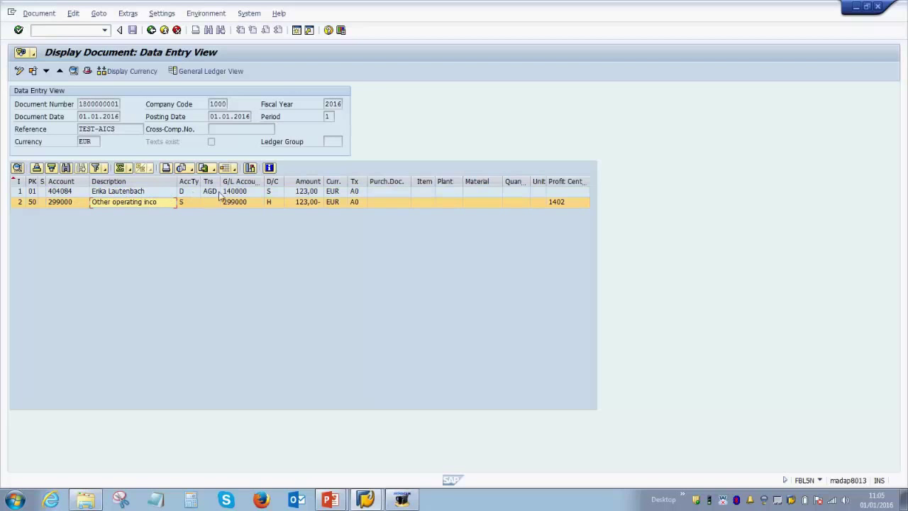
left_click(243, 192)
left_click(245, 202)
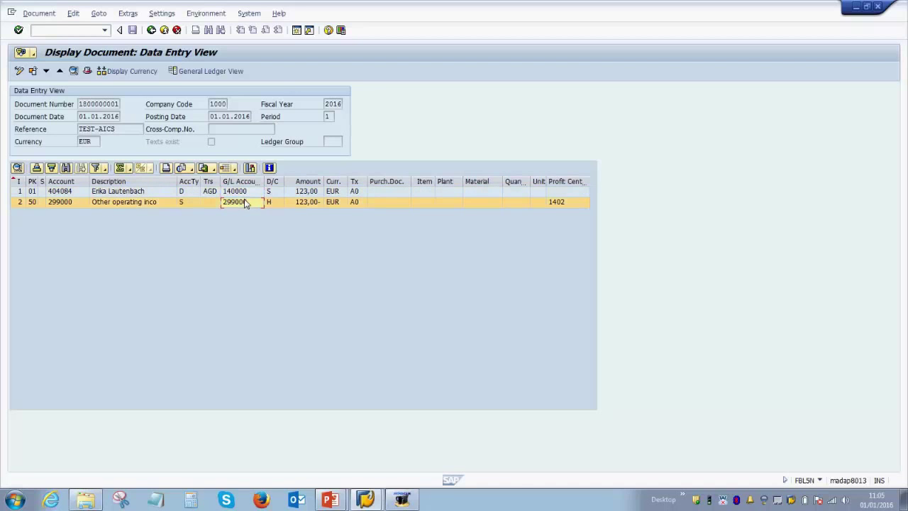
left_click(300, 192)
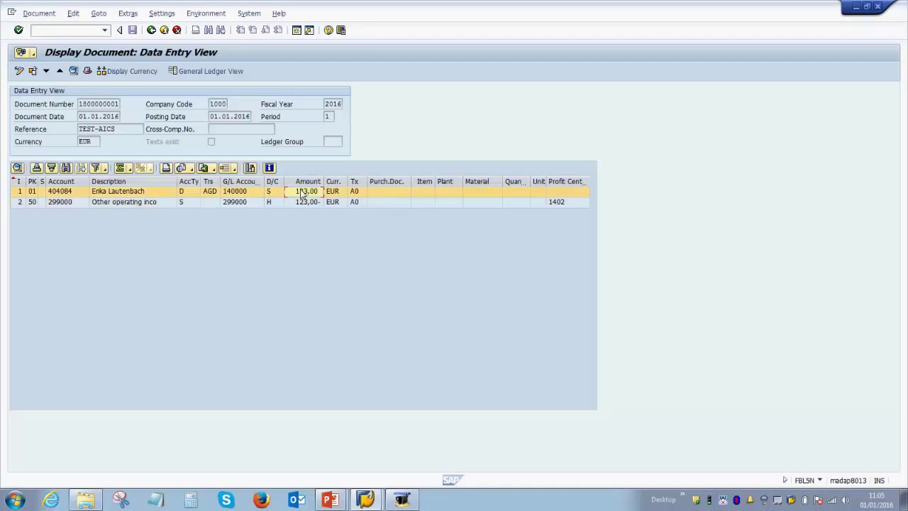
left_click(304, 204)
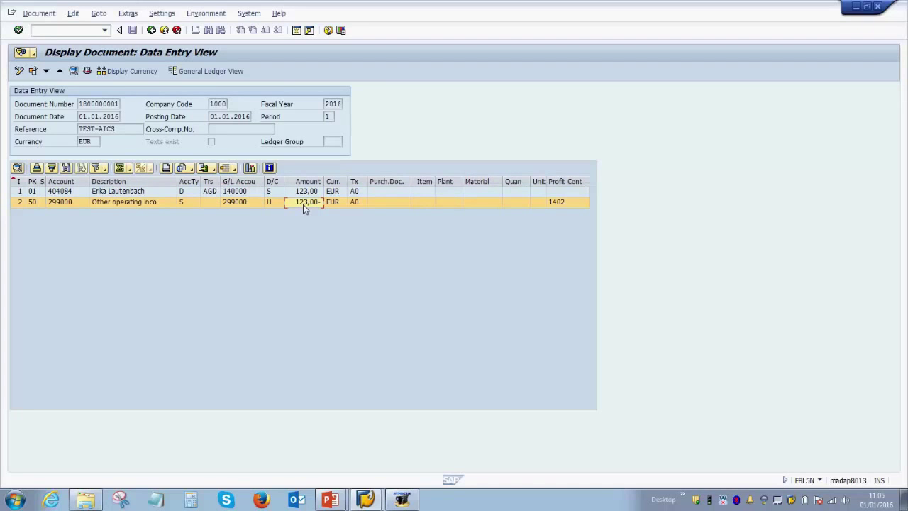
Open the invoice's customer line item and examine its cash discount days and percentage
left_click(113, 193)
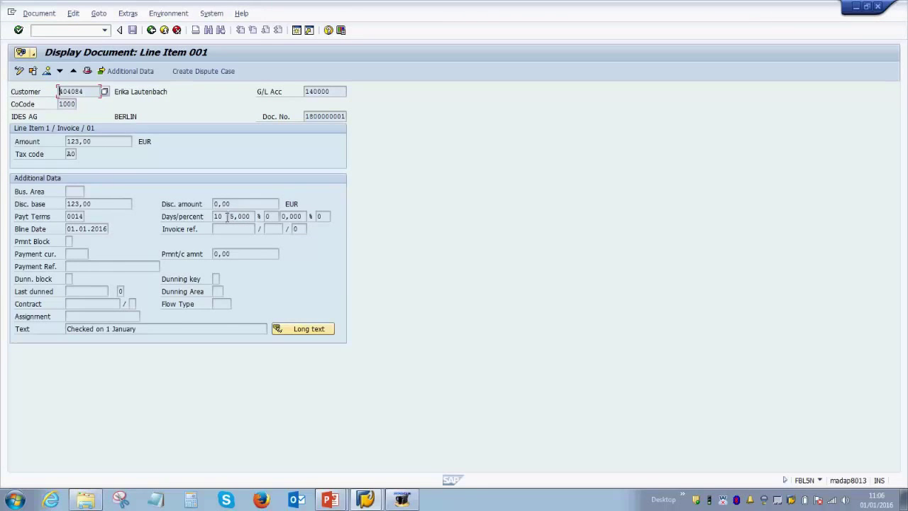
left_click(216, 217)
left_click_drag(229, 216, 258, 216)
Switch to the Calculator and calculate 5% of 123
left_click(193, 500)
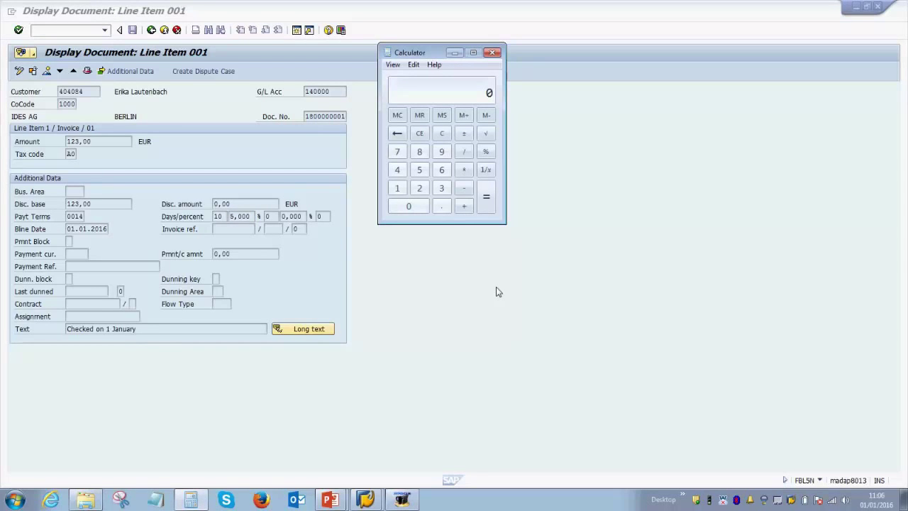
type("123")
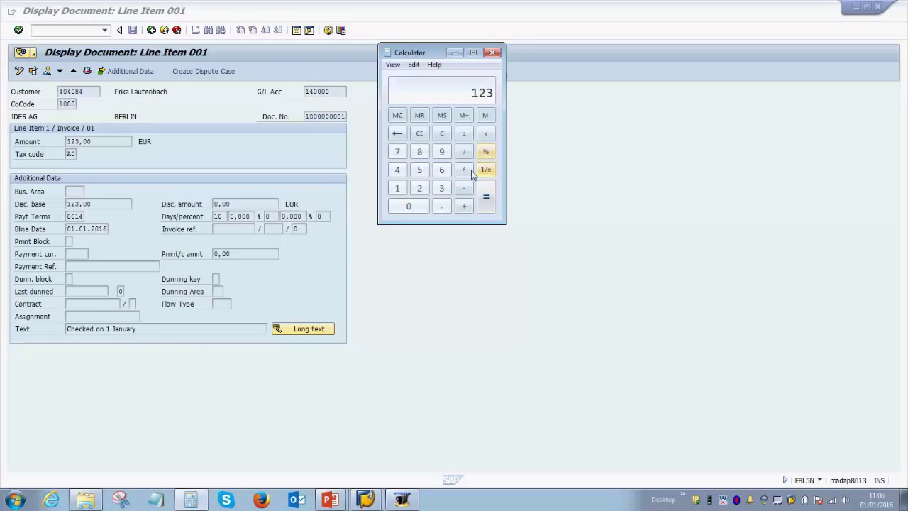
left_click(463, 170)
left_click(422, 171)
left_click(486, 151)
left_click(397, 188)
left_click(419, 188)
left_click(442, 187)
left_click(462, 189)
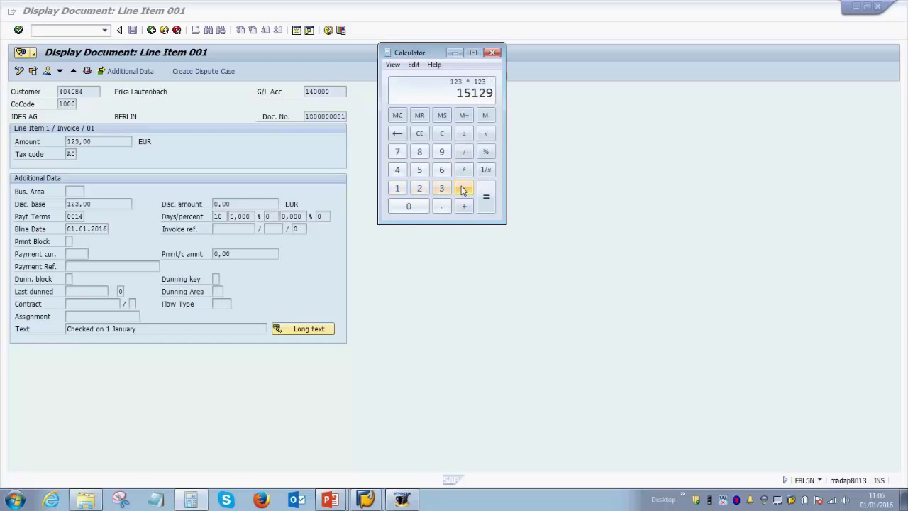
left_click(426, 135)
left_click(440, 134)
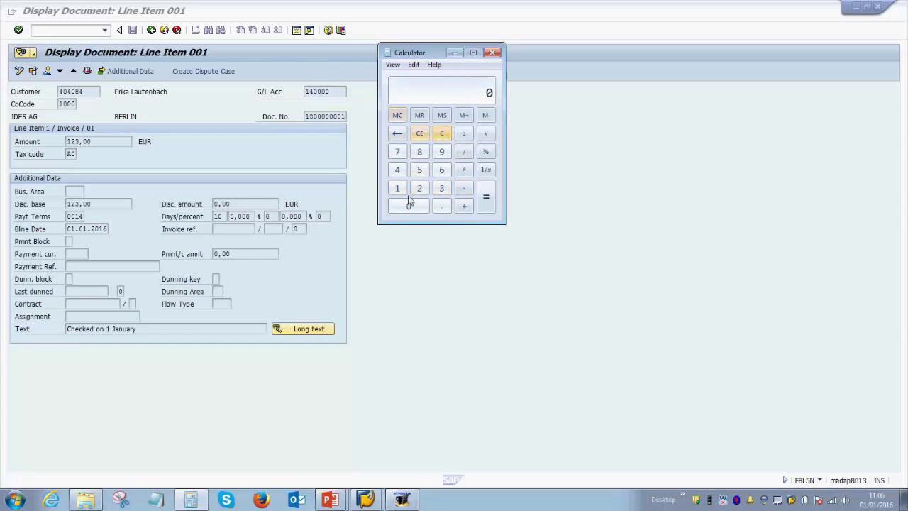
Subtract the discount of 6.15 from 123 in the Calculator
left_click(397, 188)
left_click(419, 188)
left_click(441, 188)
left_click(463, 189)
left_click(441, 169)
left_click(441, 206)
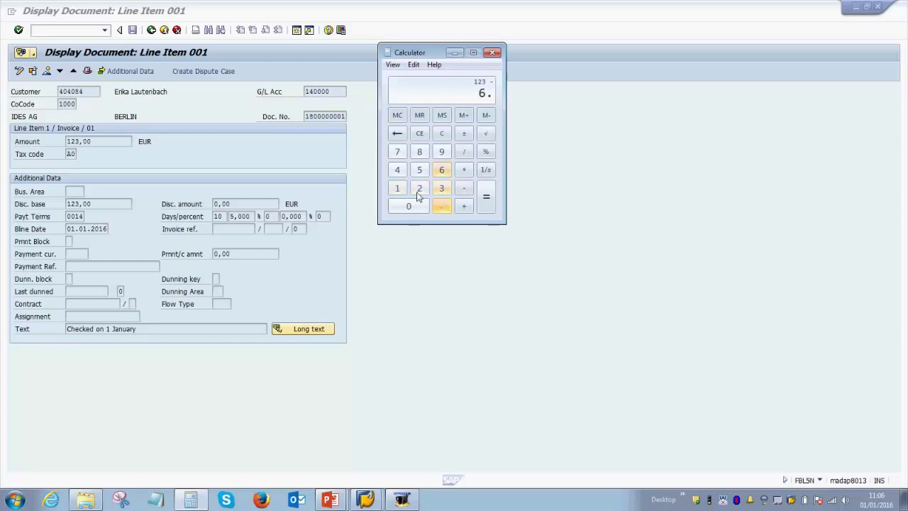
left_click(397, 188)
left_click(419, 170)
left_click(486, 199)
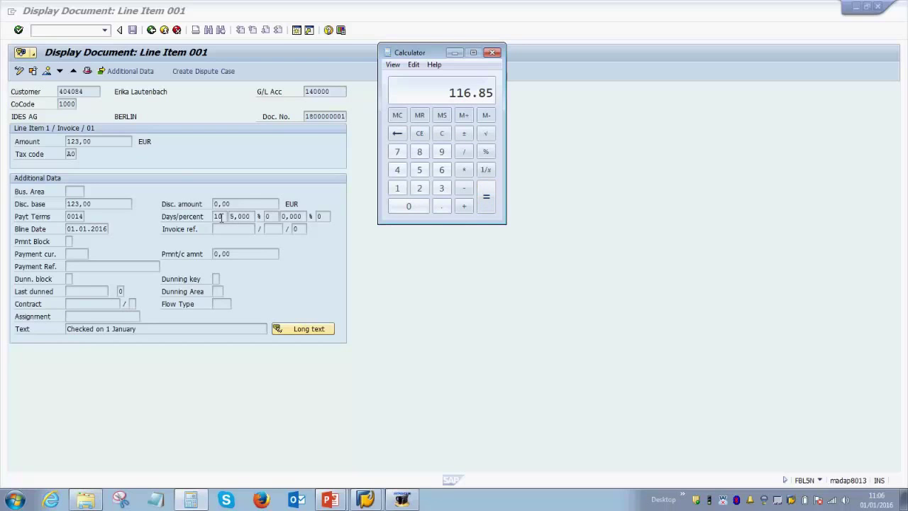
Return to the customer line item list and add the Posting Key, Doc.status, Net due date, Fiscal Year and Account Type columns to its layout
left_click(151, 30)
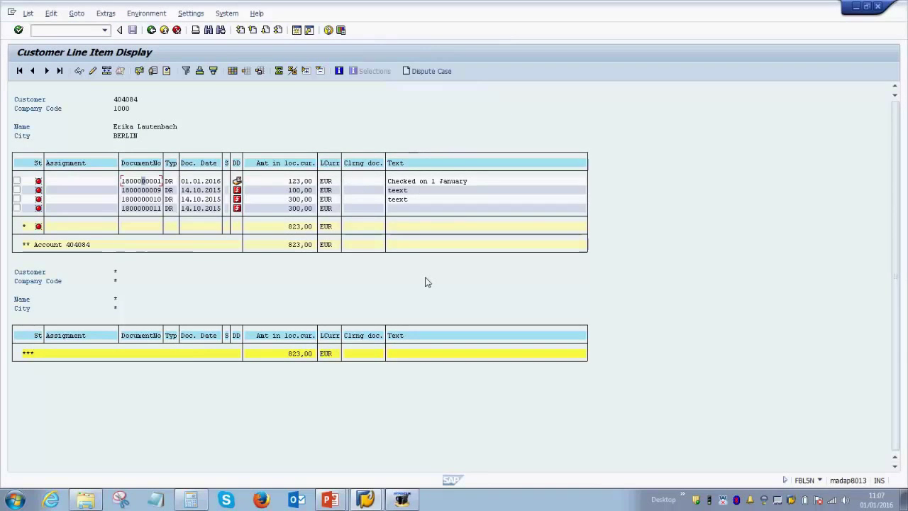
left_click(233, 72)
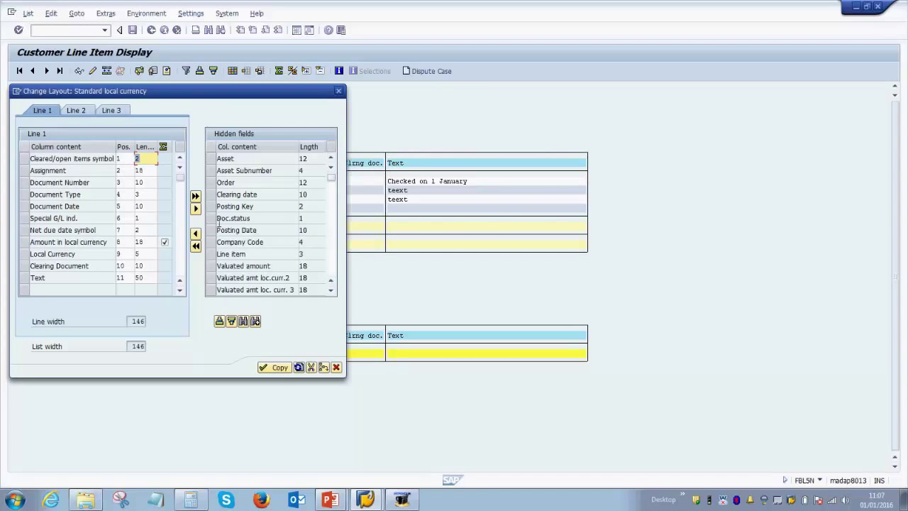
left_click(211, 218)
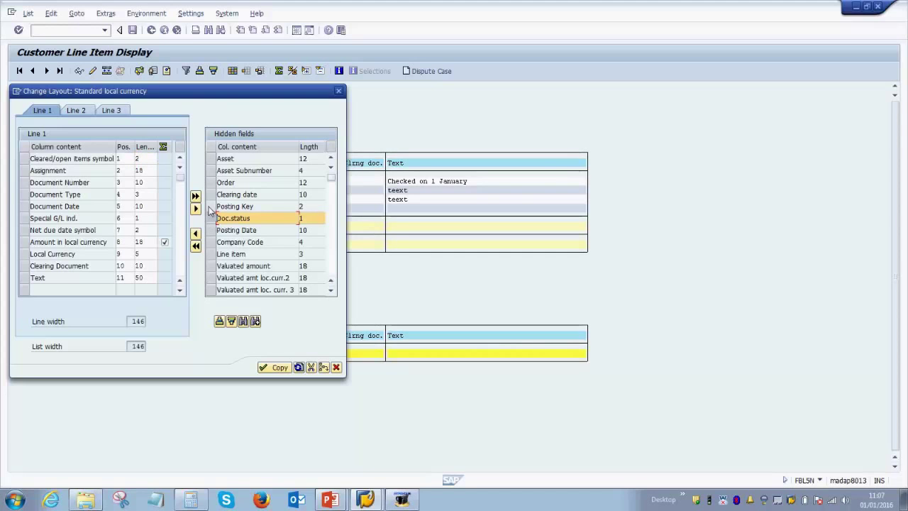
left_click(211, 206, "ctrl")
scroll(331, 236, "down", 4)
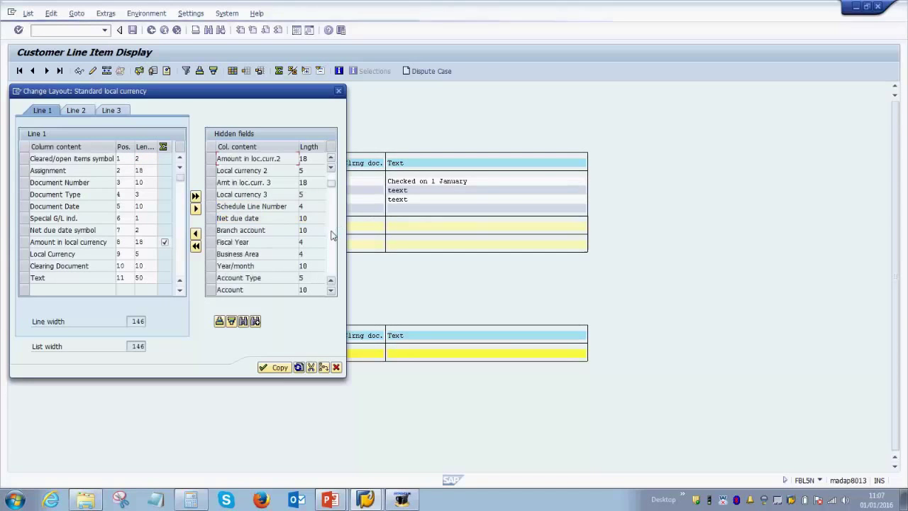
left_click(210, 244, "ctrl")
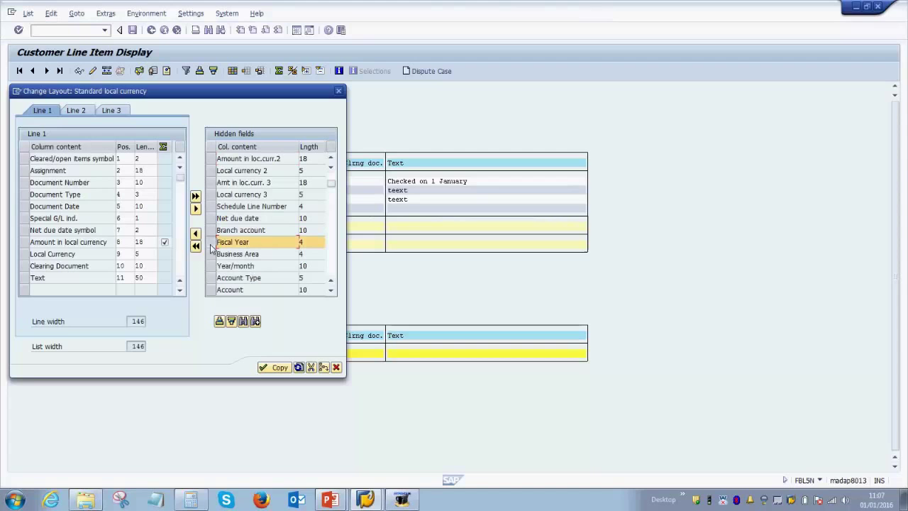
left_click(210, 278, "ctrl")
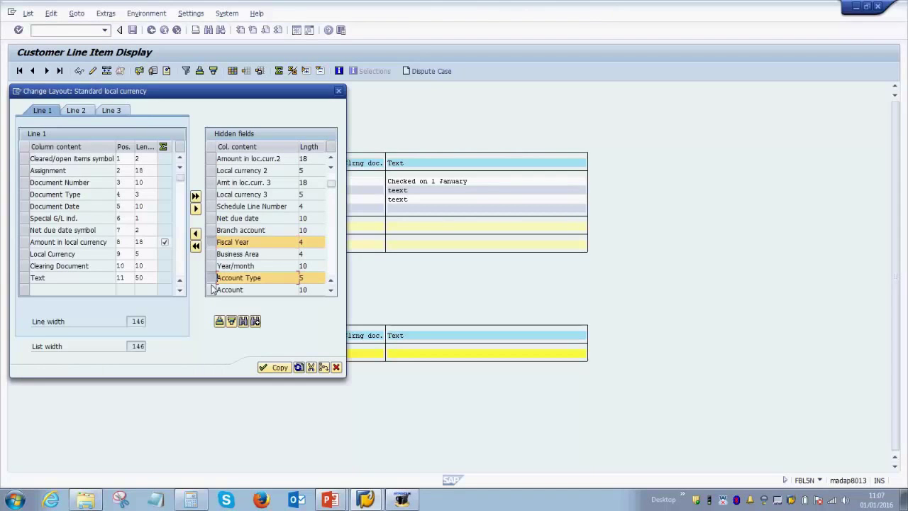
left_click(211, 218, "ctrl")
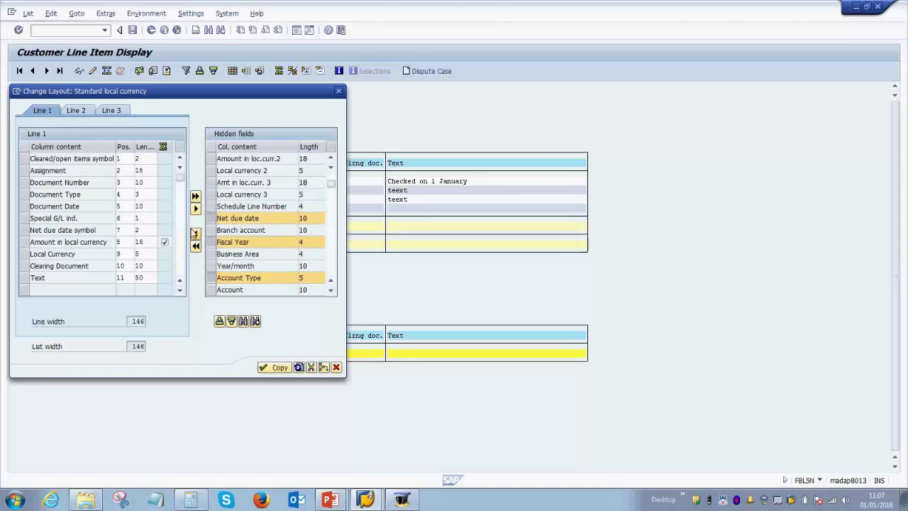
left_click(195, 234)
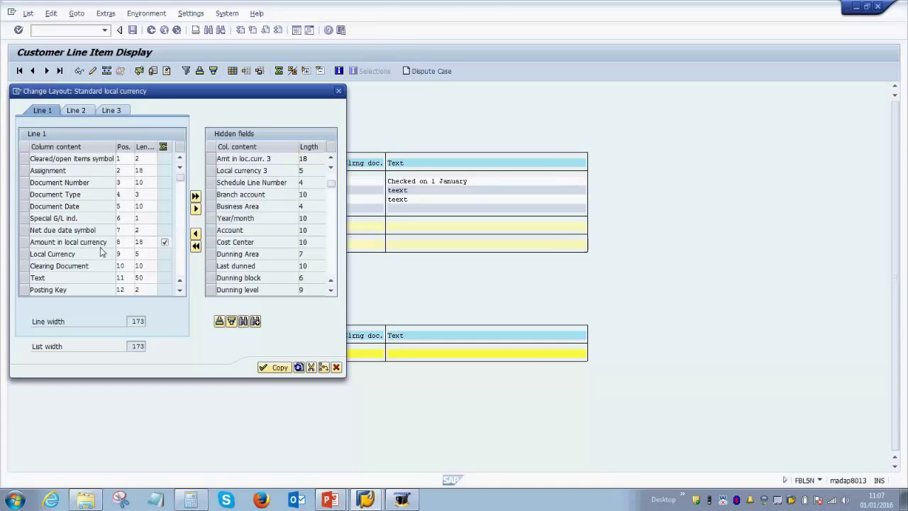
scroll(74, 268, "down", 1)
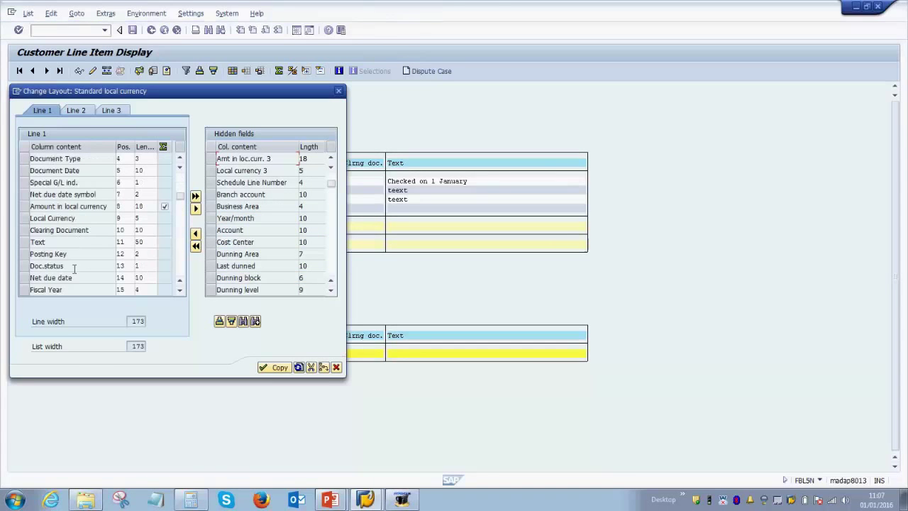
left_click(277, 367)
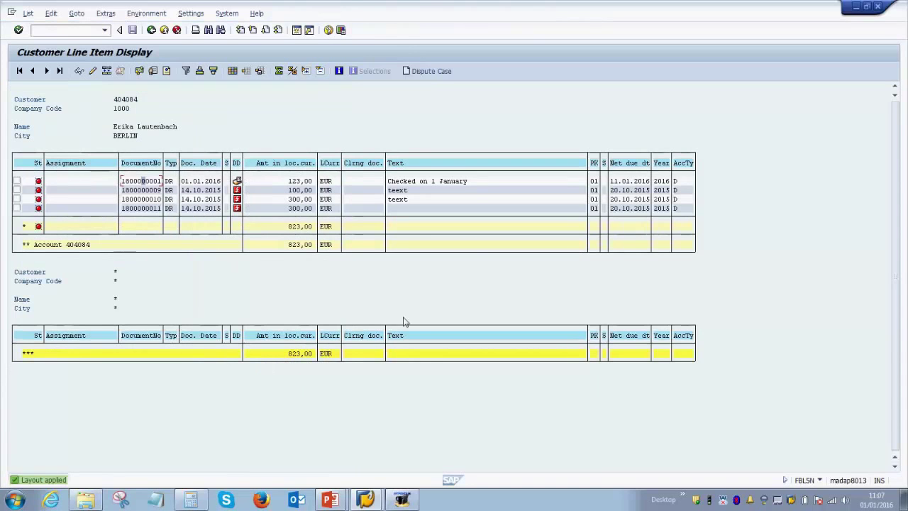
Examine the net due date, fiscal year and account type of the invoice dated 01.01.2016
left_click(613, 181)
type("1")
left_click(666, 184)
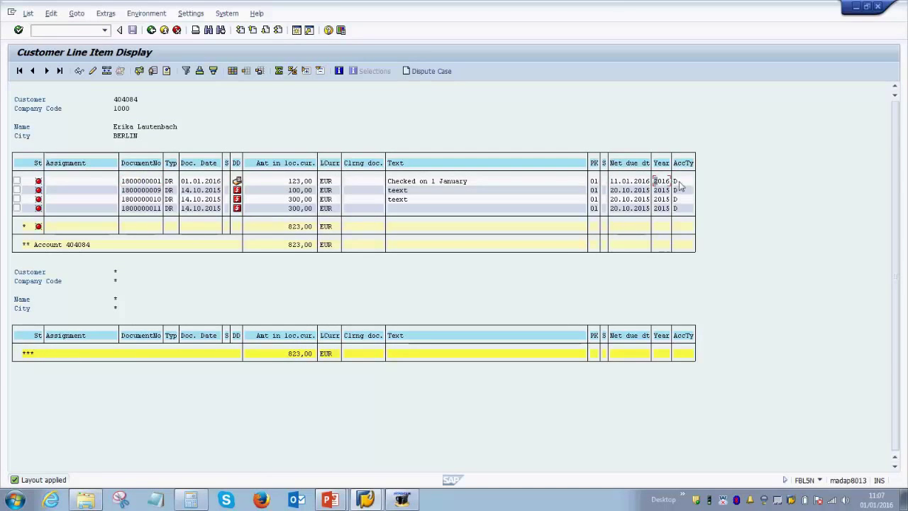
left_click(675, 183)
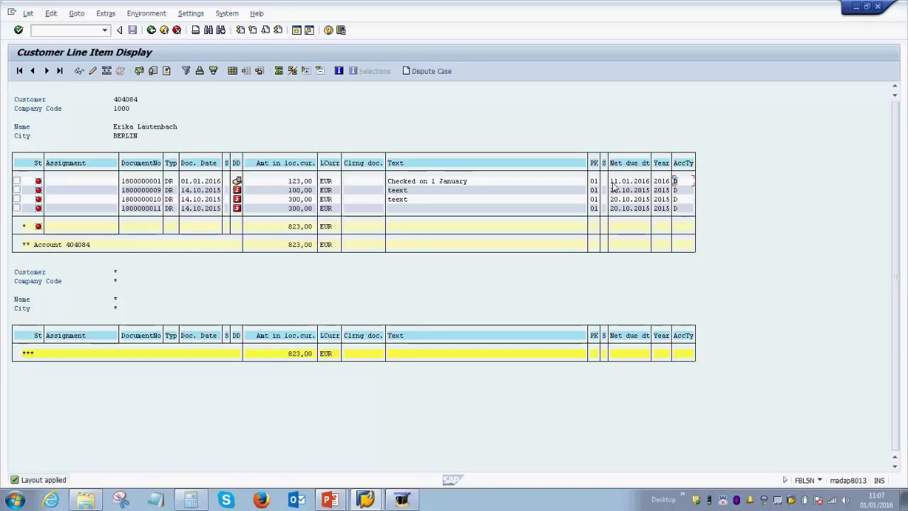
left_click_drag(610, 182, 651, 186)
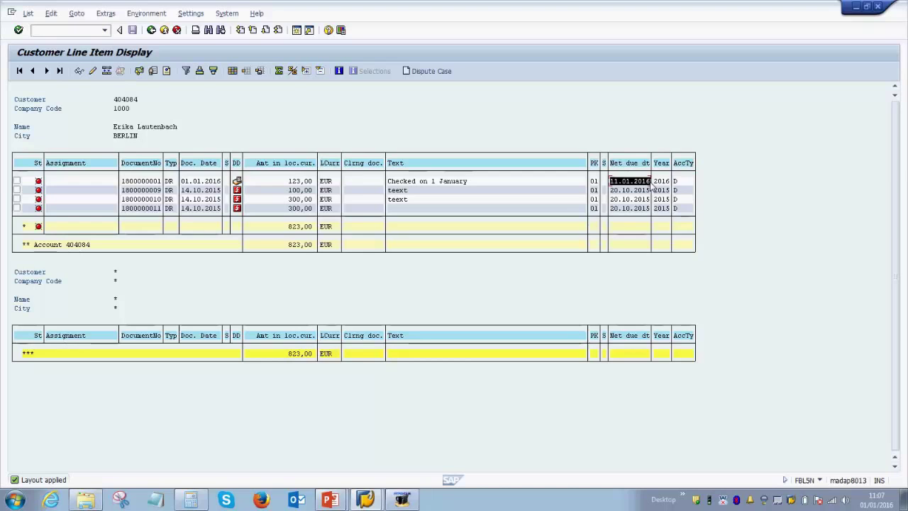
Open a new session and expand Accounting down to the Document Entry folder of Accounts Receivable, selecting F-28 - Incoming Payments
key("ctrl+c")
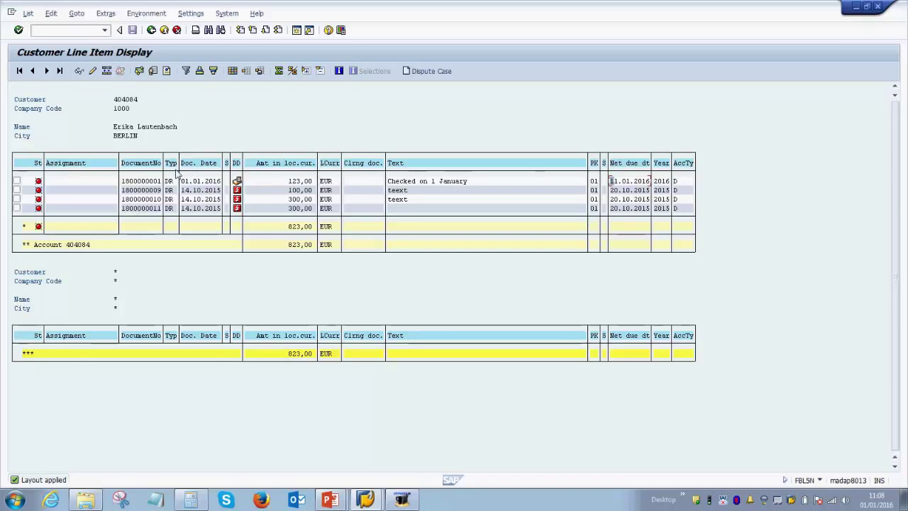
left_click(297, 31)
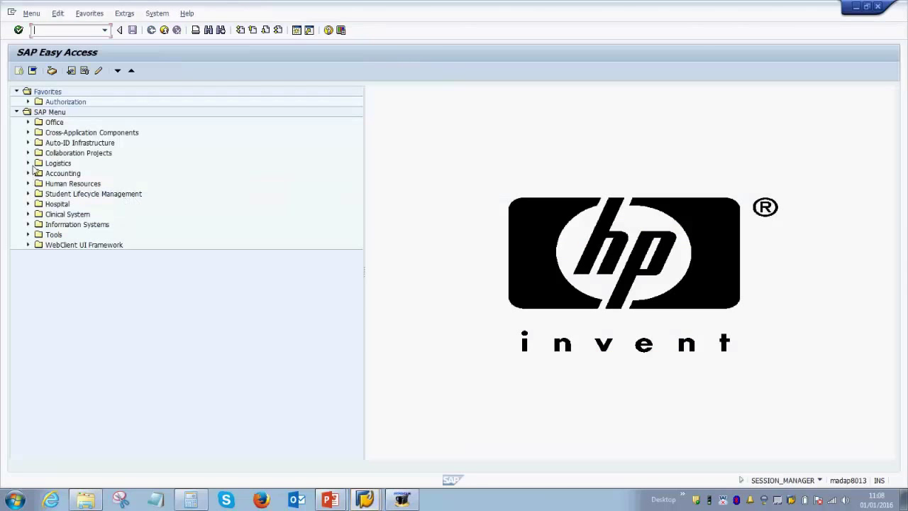
left_click(29, 173)
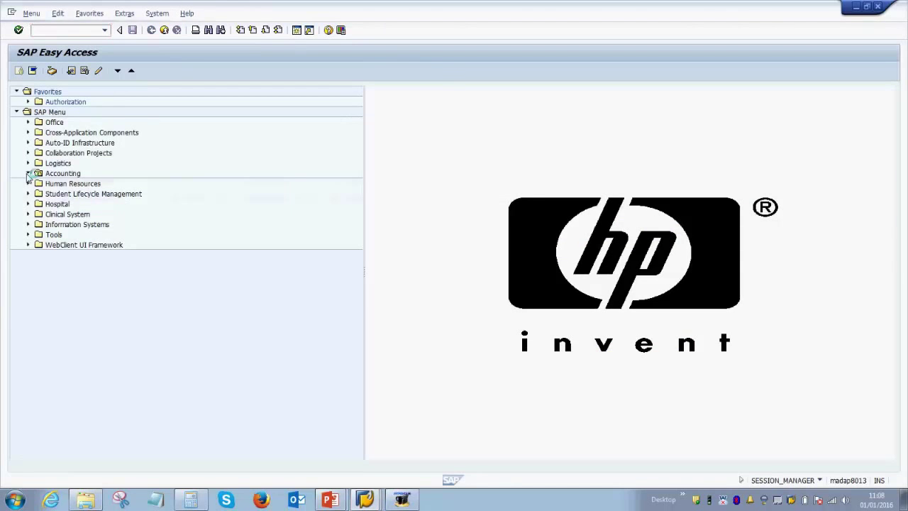
left_click(40, 184)
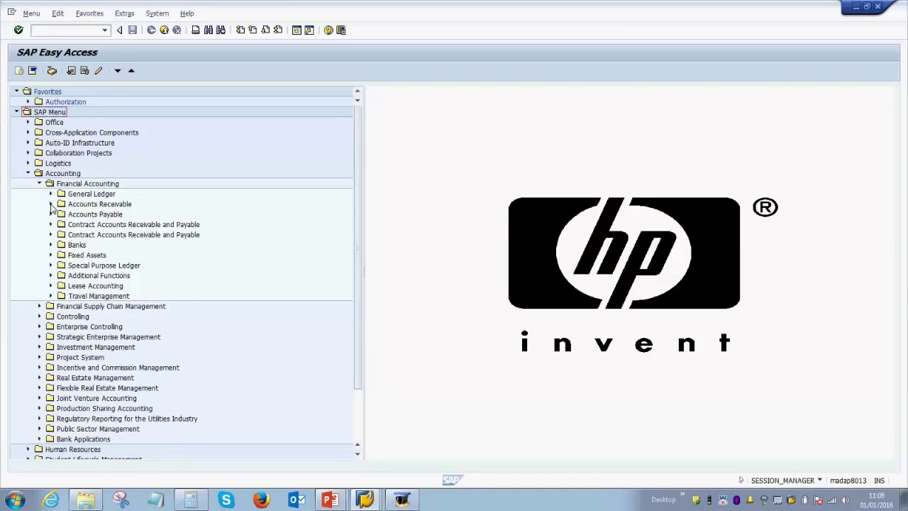
left_click(51, 205)
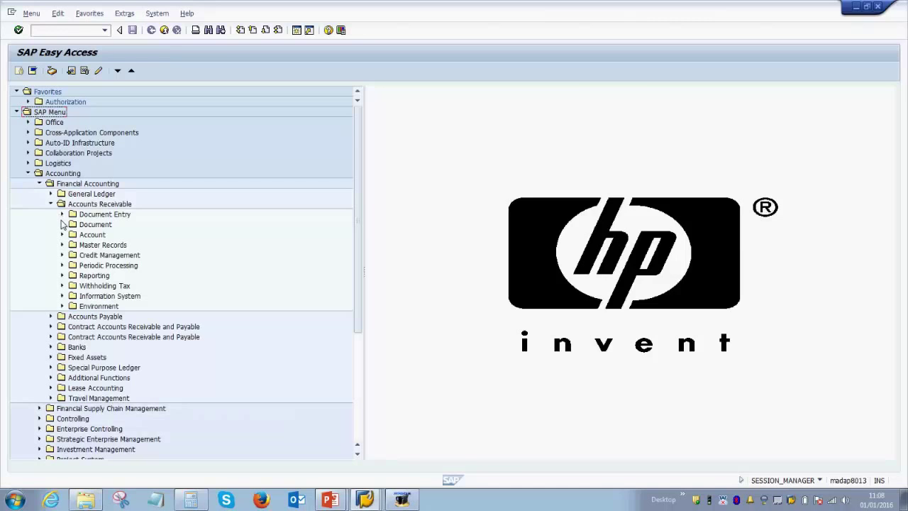
left_click(62, 215)
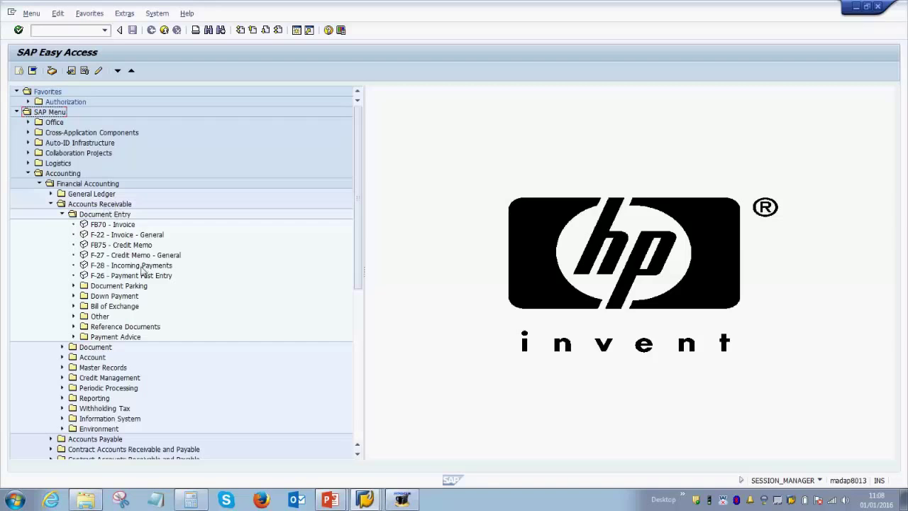
left_click(119, 267)
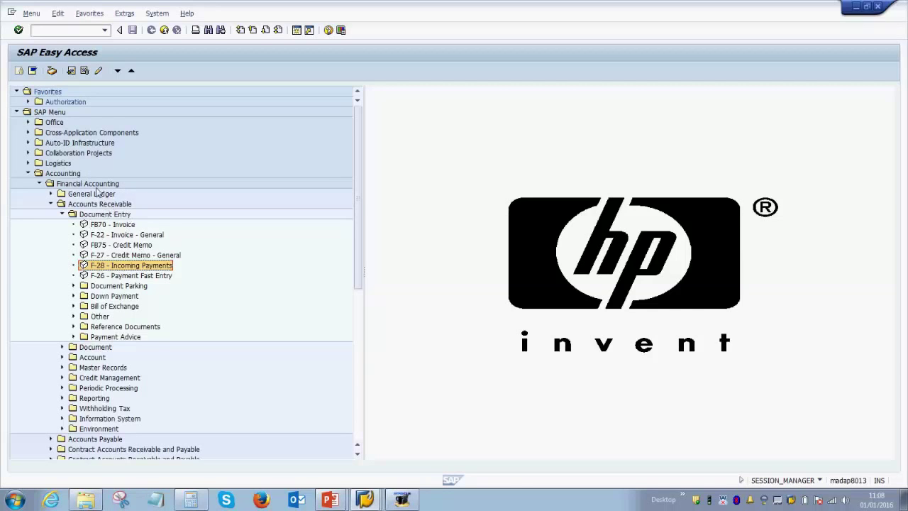
Trace the folder path through Financial Accounting and Accounts Receivable, and open F-28 - Incoming Payments
left_click(79, 175)
left_click(98, 185)
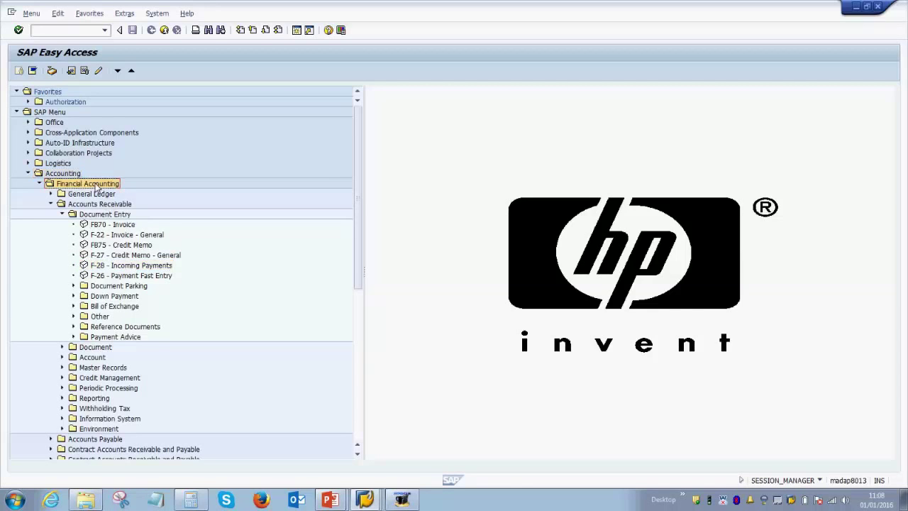
left_click(106, 204)
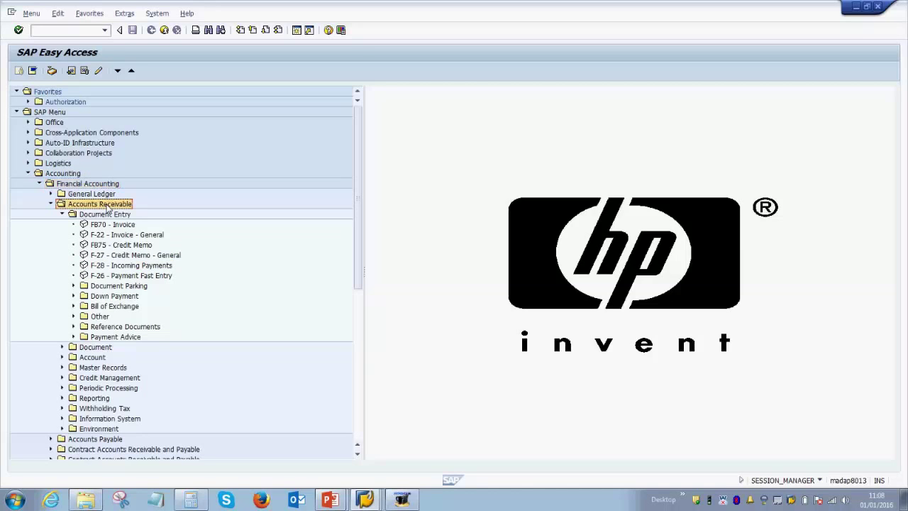
left_click(113, 215)
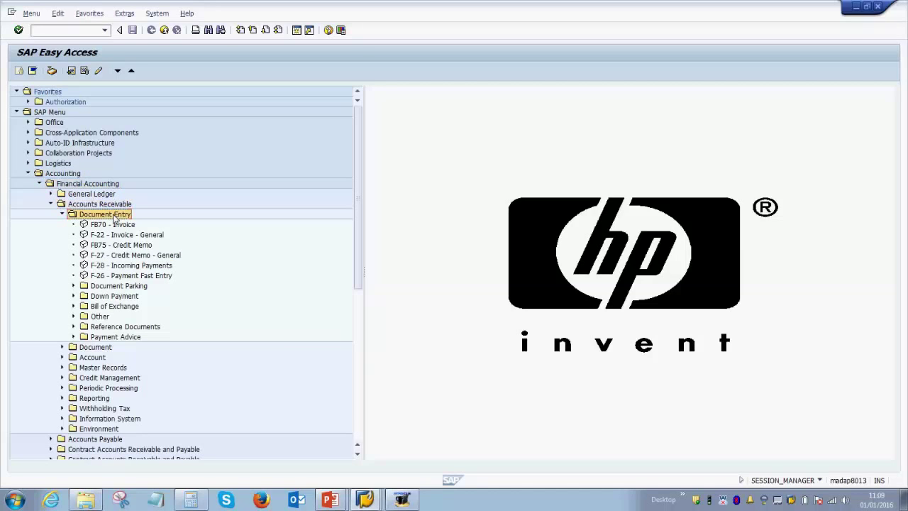
left_click(115, 266)
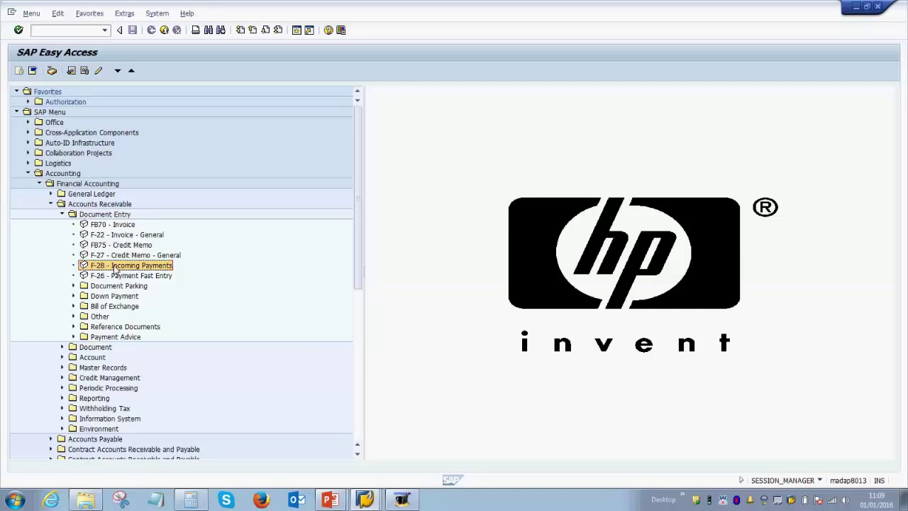
double_click(115, 266)
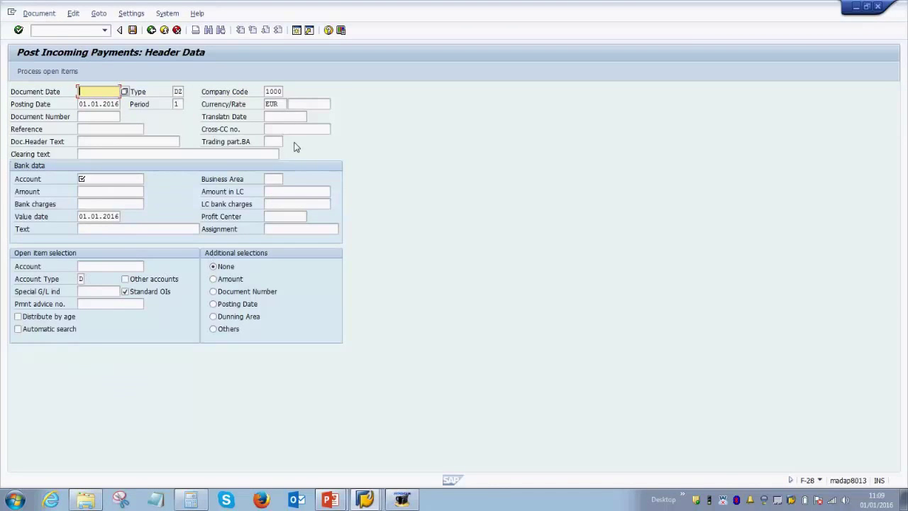
Enter 01012016 as the document date of the incoming payment and fill in the account number in the bank data
left_click(96, 104)
left_click(103, 179)
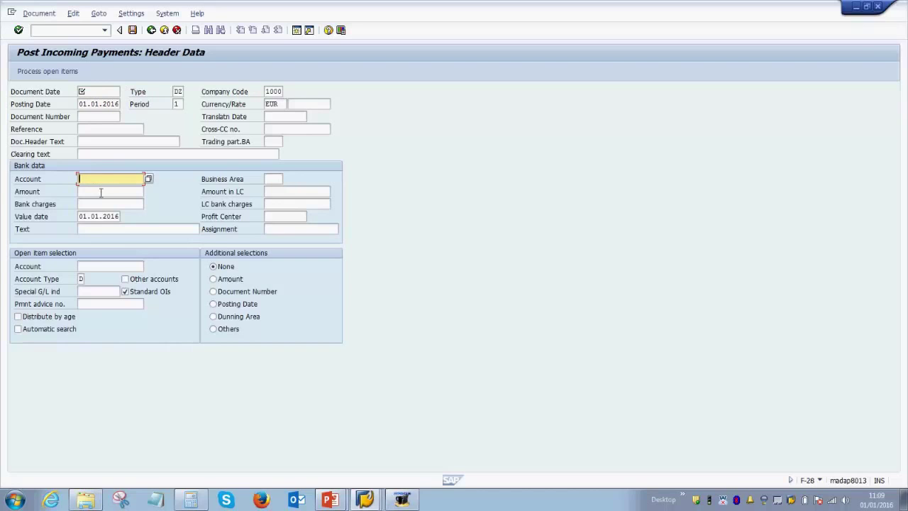
left_click(102, 191)
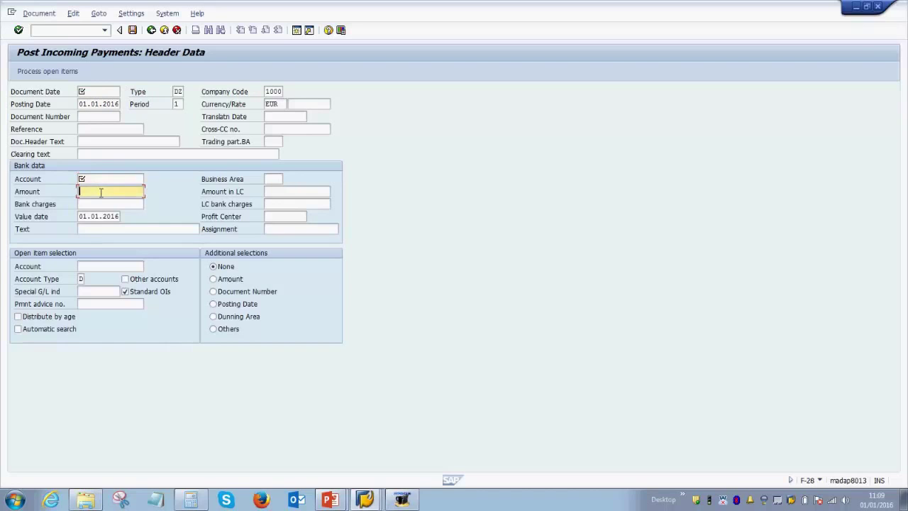
left_click(96, 266)
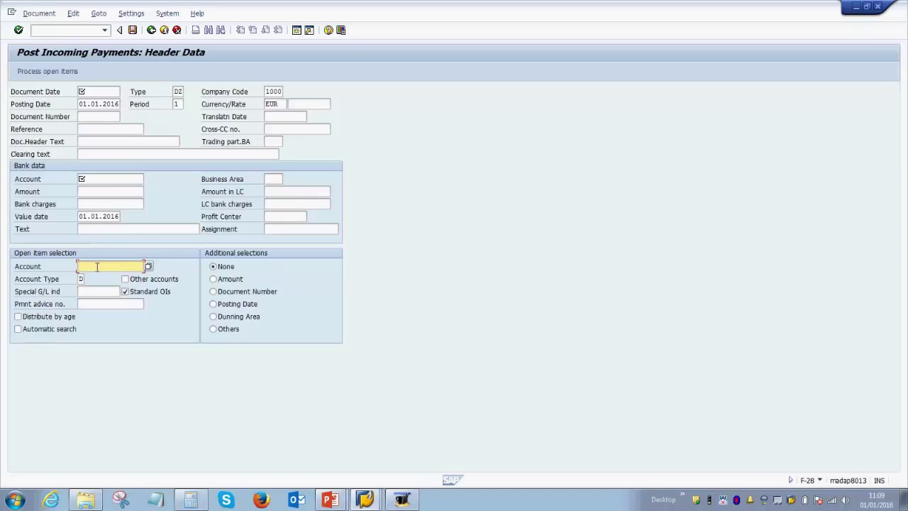
left_click(100, 91)
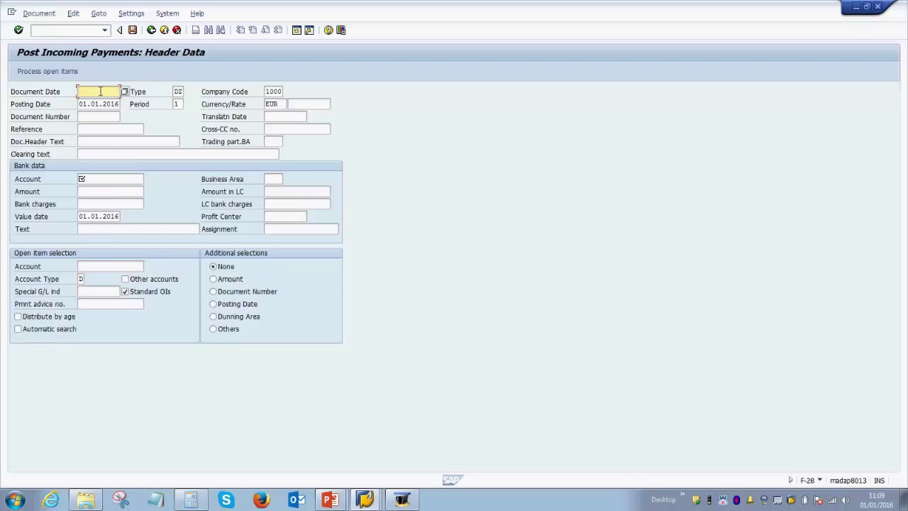
type("01")
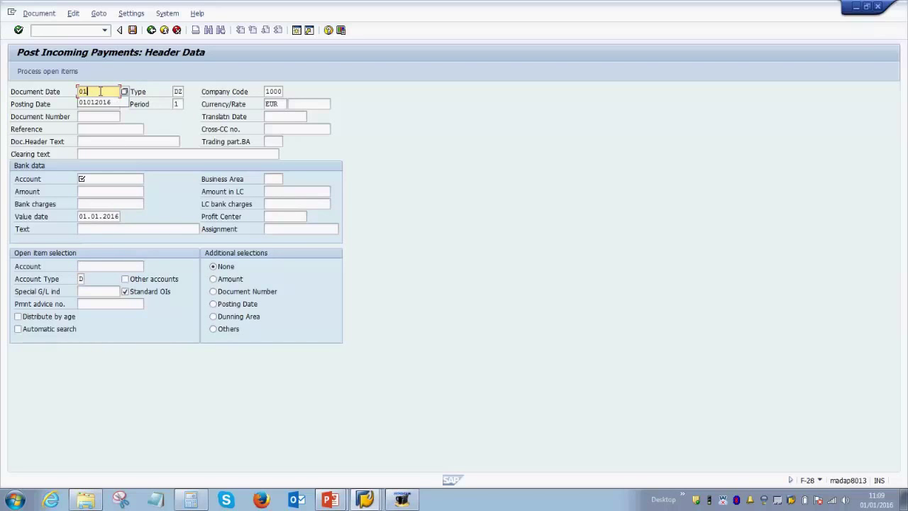
type("012016")
left_click(108, 179)
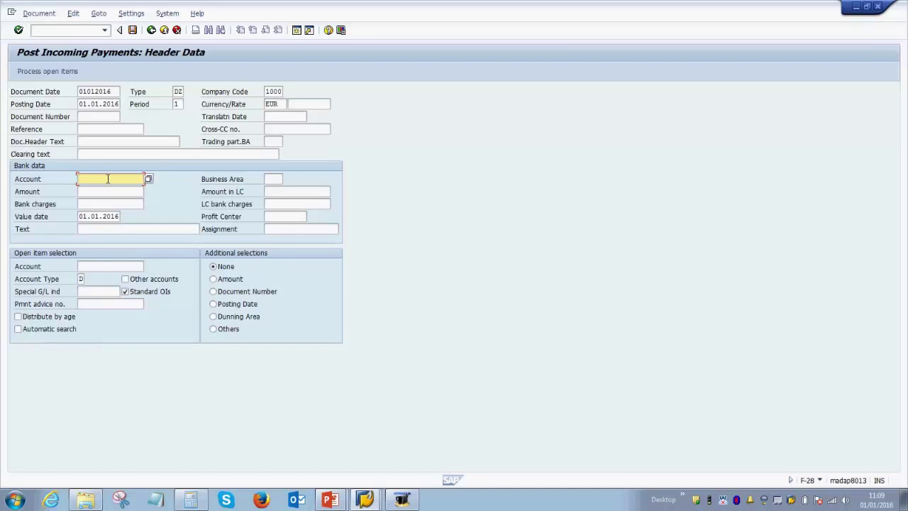
type("1")
Look up the discounted total in the Calculator, enter 116.85 as the bank data amount and clear the value date
left_click(100, 190)
key("alt+Tab")
key("alt+Tab")
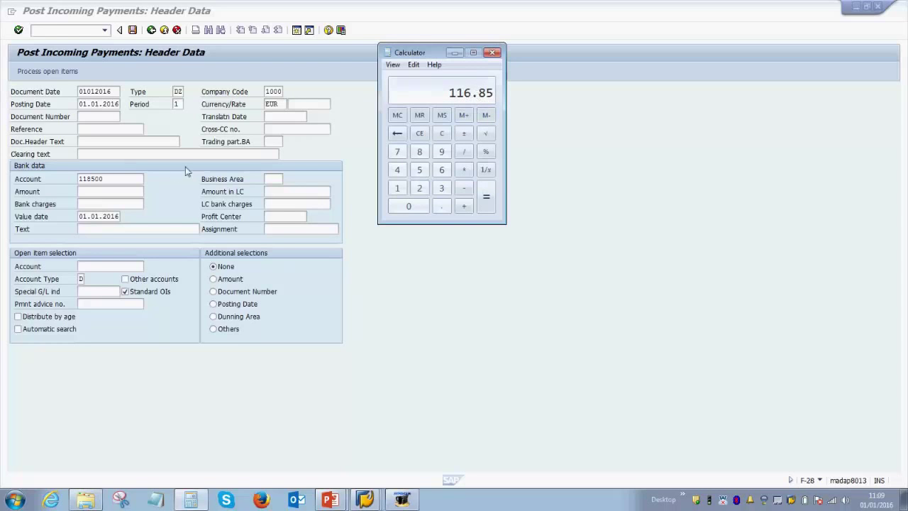
left_click(115, 190)
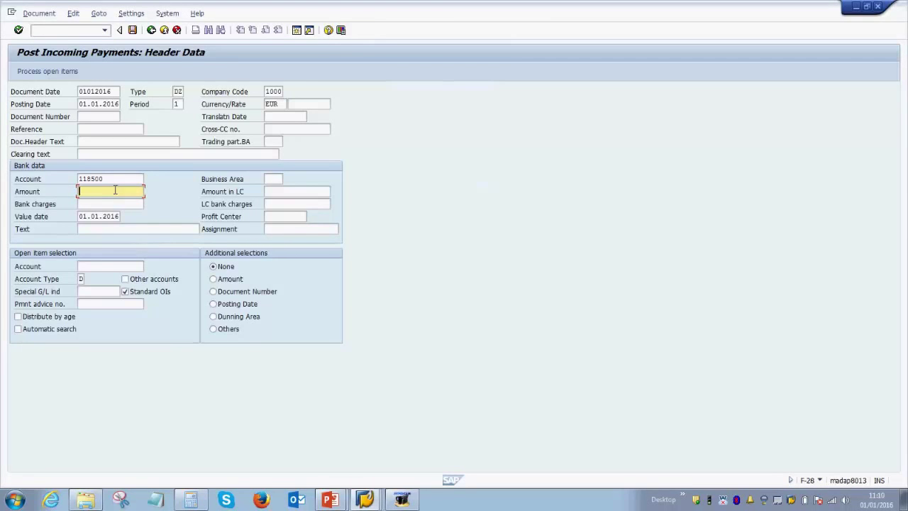
type("116.85")
key("Tab")
key("Tab")
key("Tab")
key("Tab")
key("Delete")
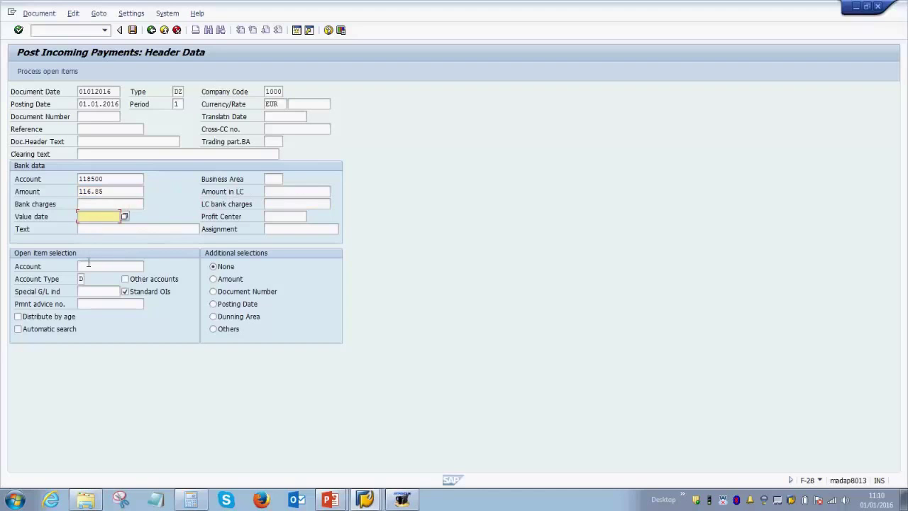
Enter the customer's account number for the open item selection and check it against the customer line item list
left_click(98, 264)
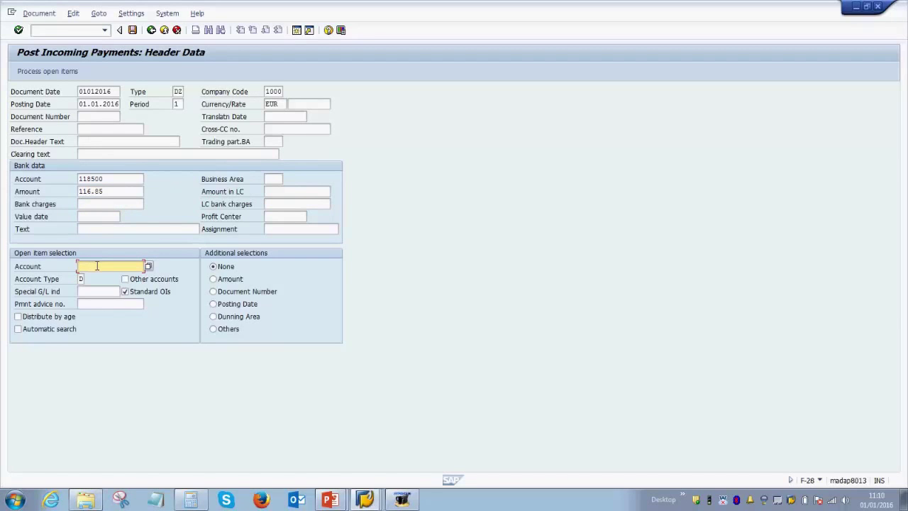
type("4")
left_click(95, 280)
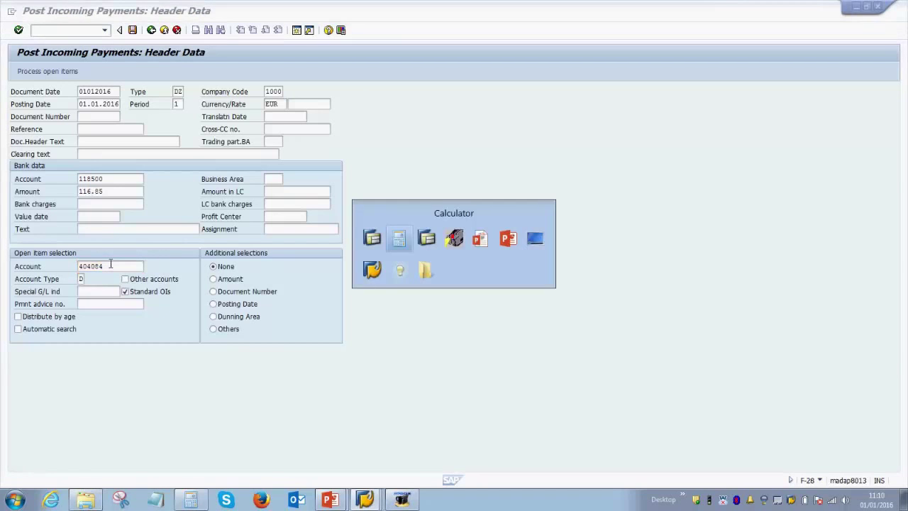
key("Right")
key("Return")
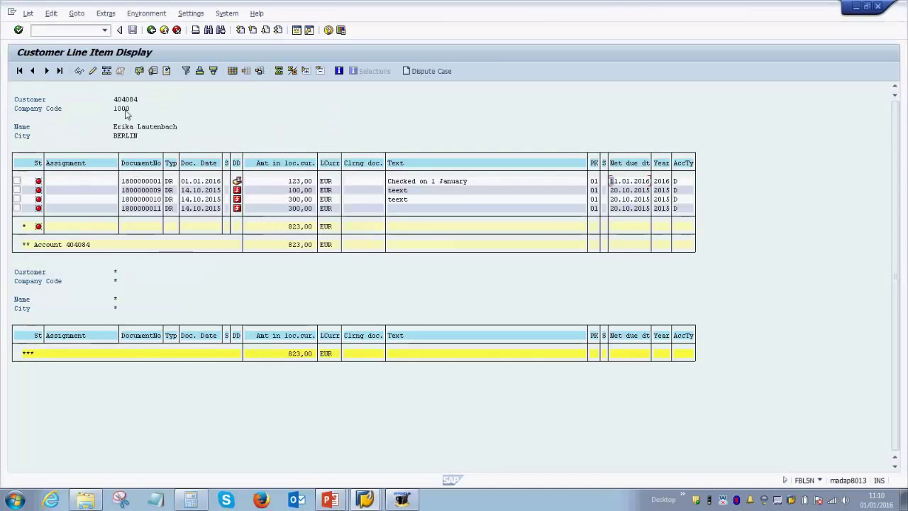
left_click_drag(112, 100, 149, 105)
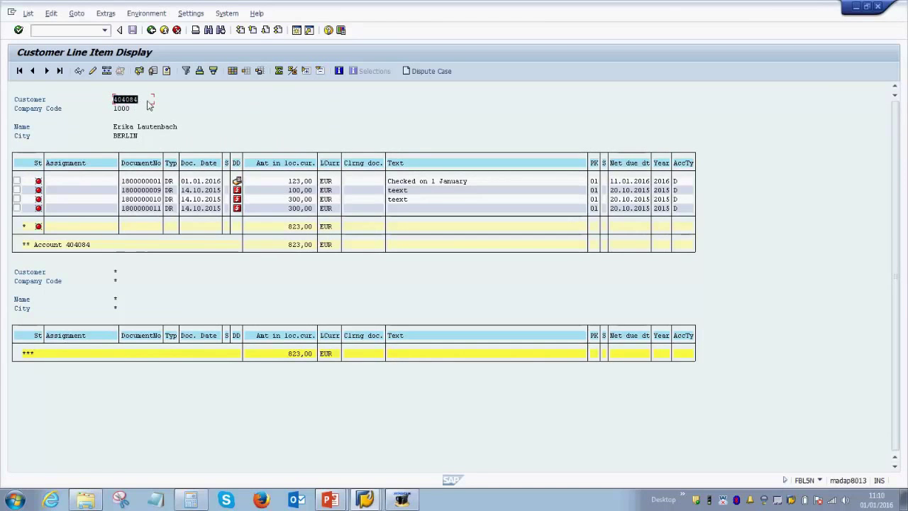
key("ctrl+c")
key("alt+Tab")
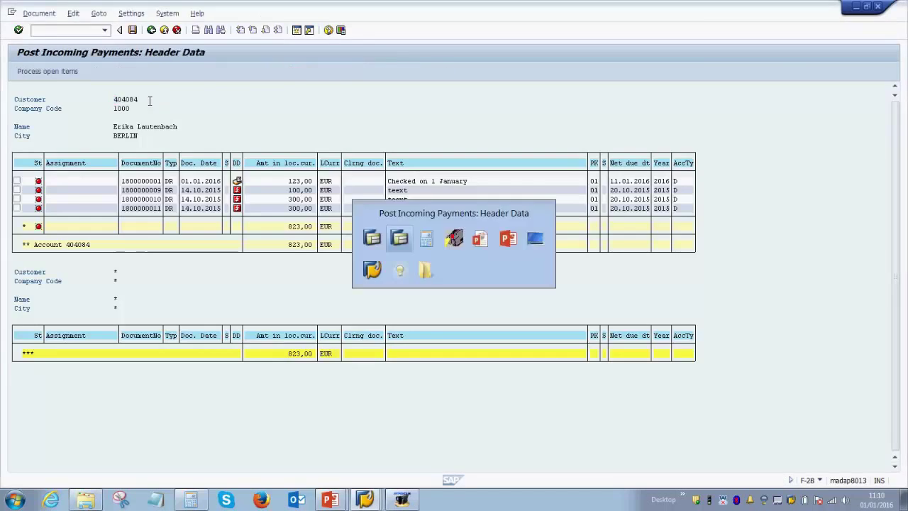
Review the payment header, correct the amount to 116,85 with a decimal comma and process the customer's open items
left_click(116, 90)
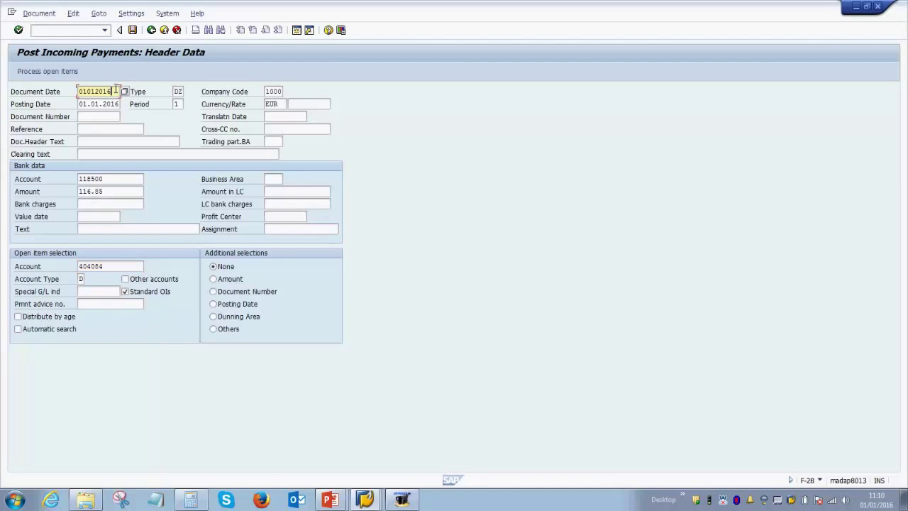
left_click(121, 179)
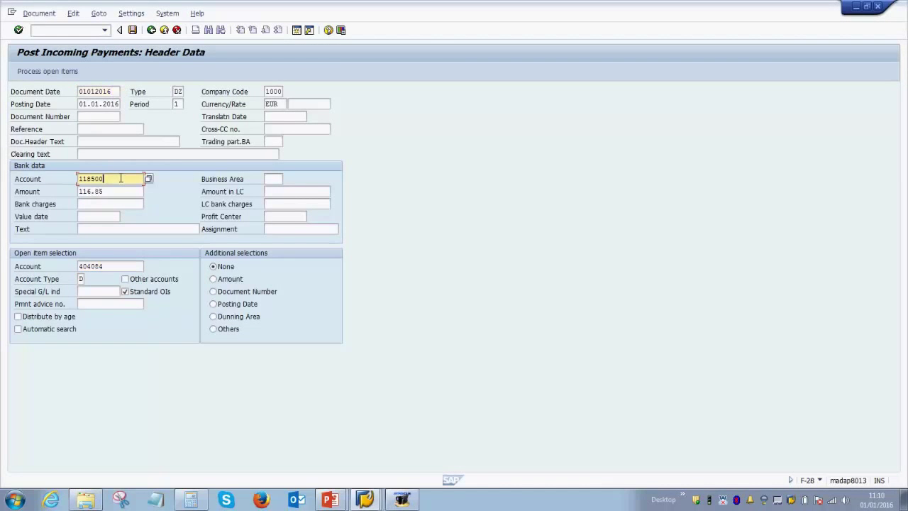
left_click(114, 192)
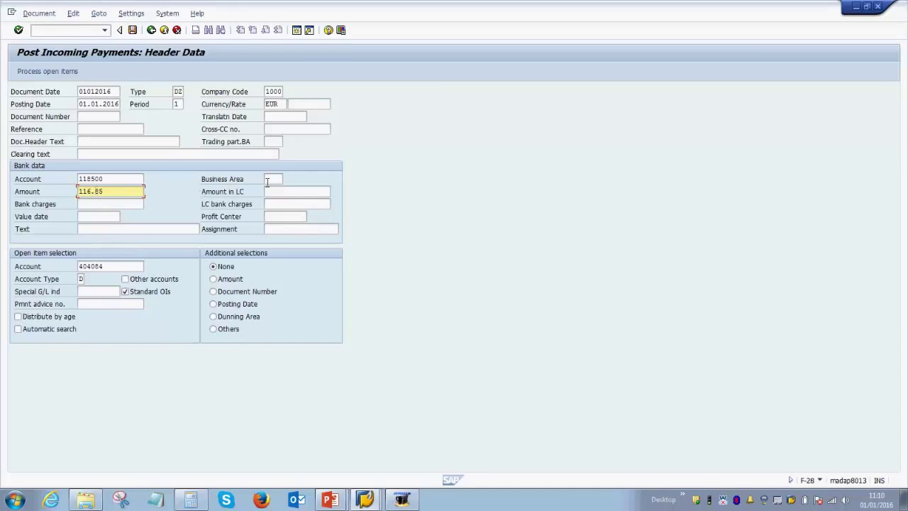
left_click(124, 264)
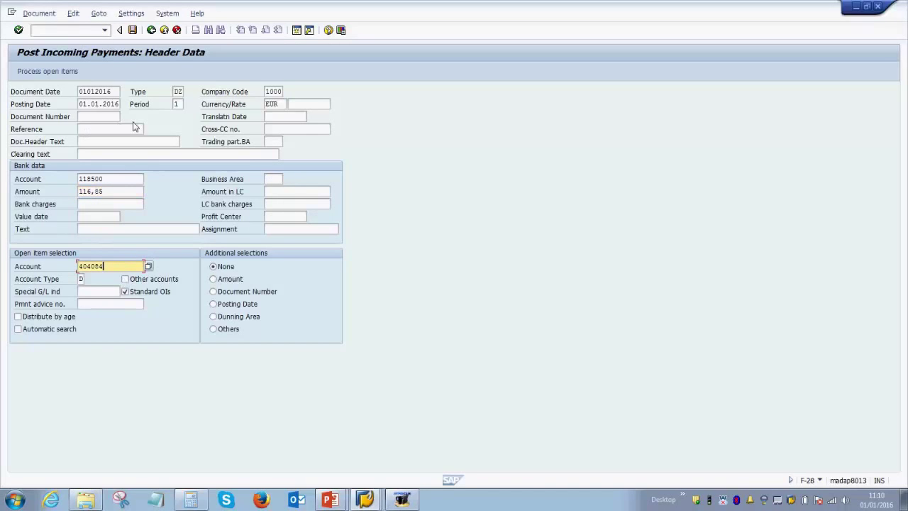
left_click(71, 72)
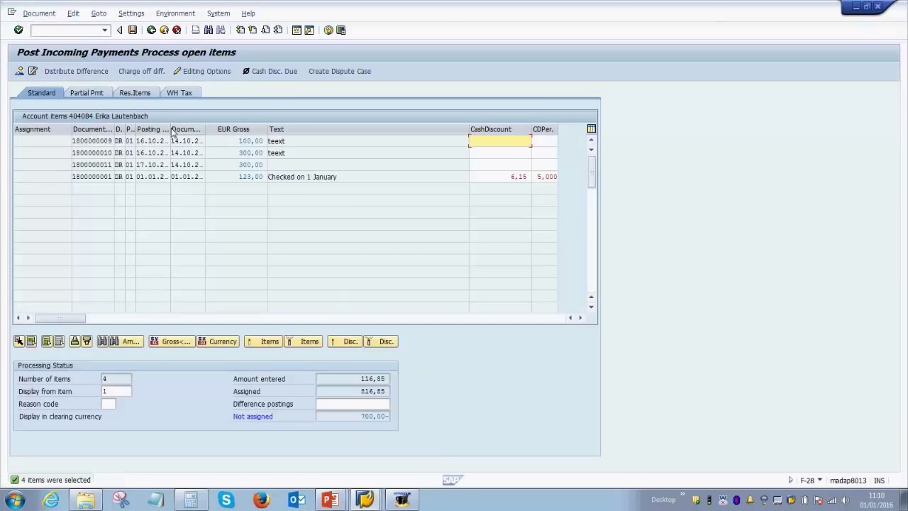
Widen the Posting Date and Document Date columns to read the full dates of the 123,00 item
left_click_drag(168, 128, 222, 128)
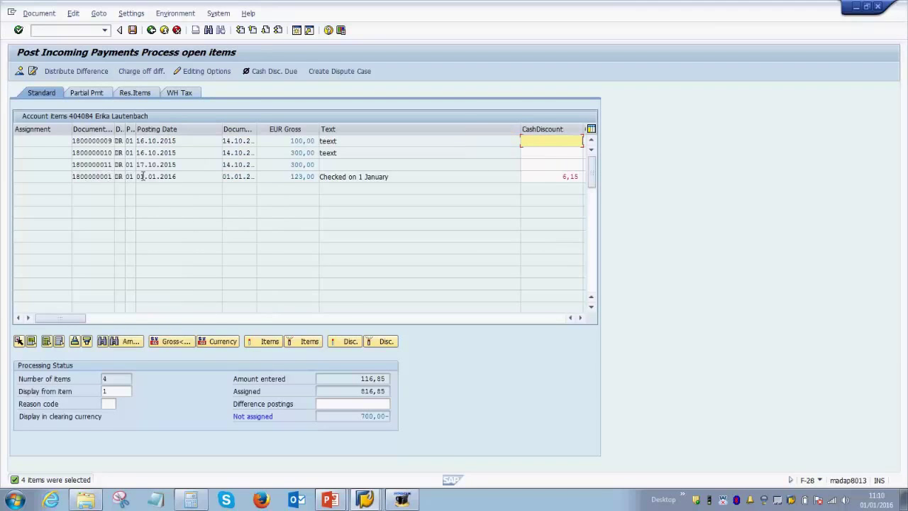
left_click(137, 178)
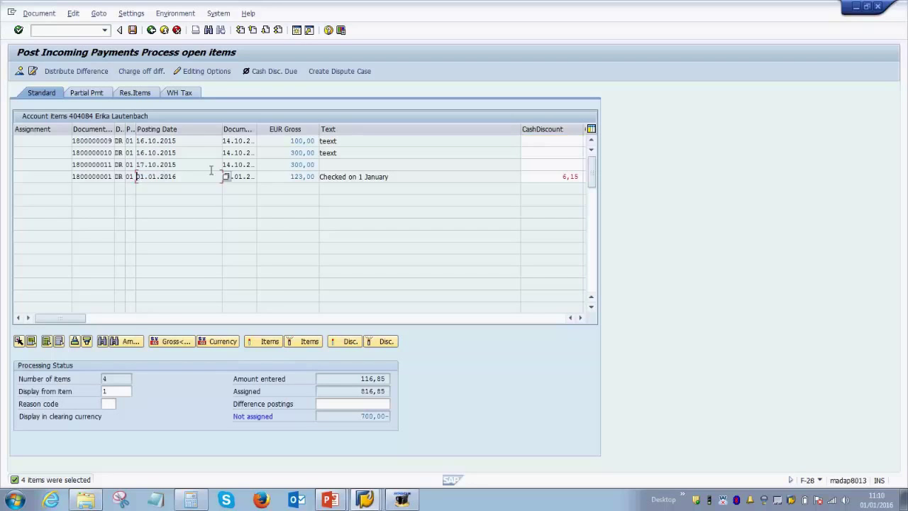
left_click(284, 163)
left_click_drag(221, 130, 245, 130)
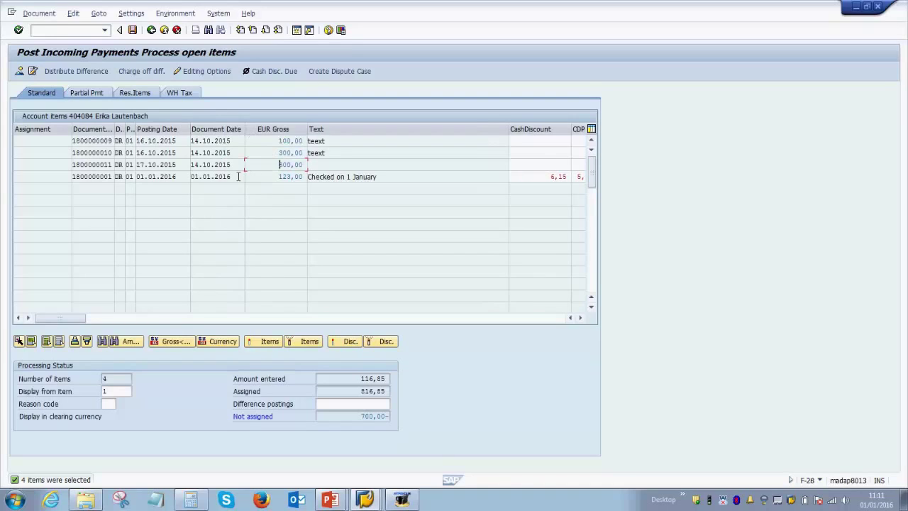
left_click(238, 176)
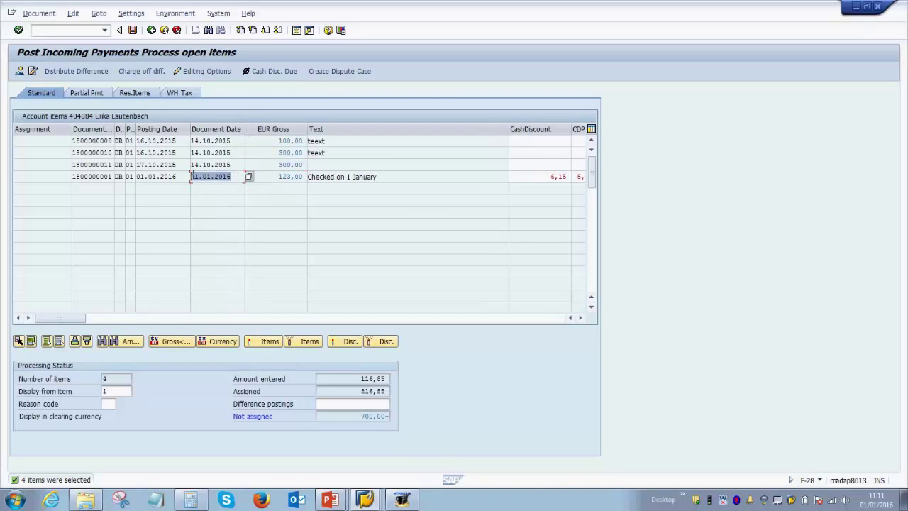
Deactivate the 100,00 and both 300,00 open items, and narrow the Text column to show the full CDPer. column
left_click(281, 153)
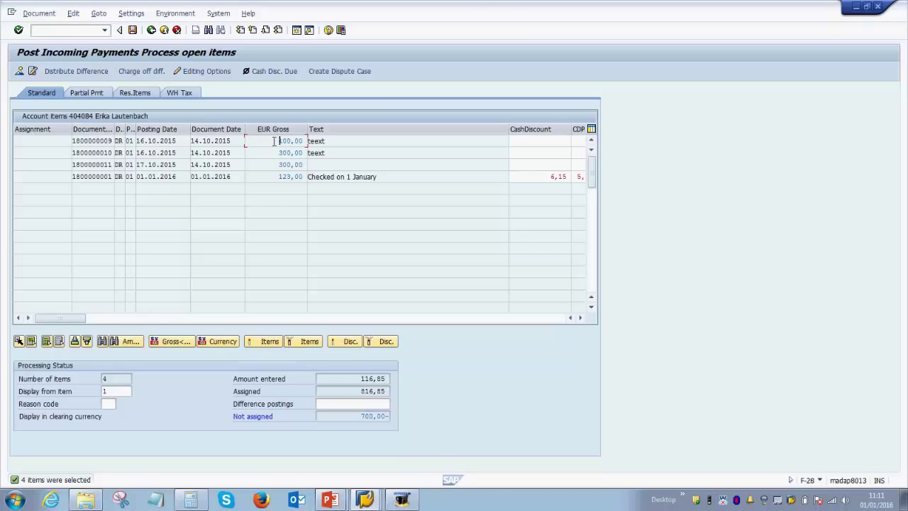
key("Return")
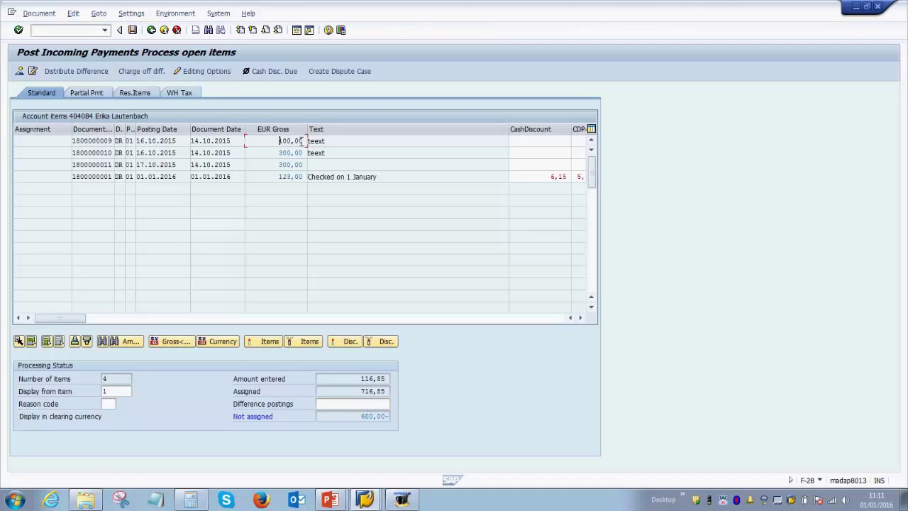
left_click(272, 152)
left_click(272, 164)
left_click_drag(508, 129, 396, 134)
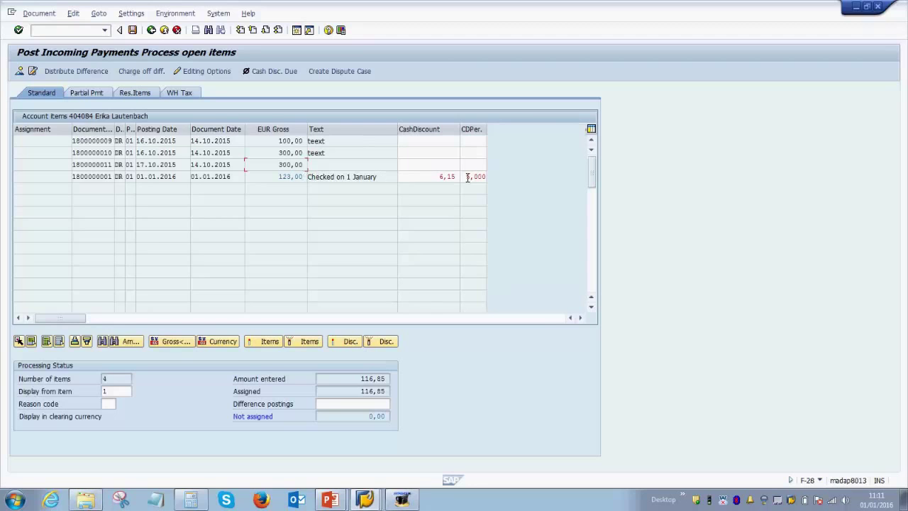
Check the cash discount percentage and cash discount amount of the 123,00 item
left_click_drag(464, 176, 491, 176)
left_click(492, 176)
left_click_drag(467, 176, 490, 176)
left_click(486, 175)
left_click(430, 177)
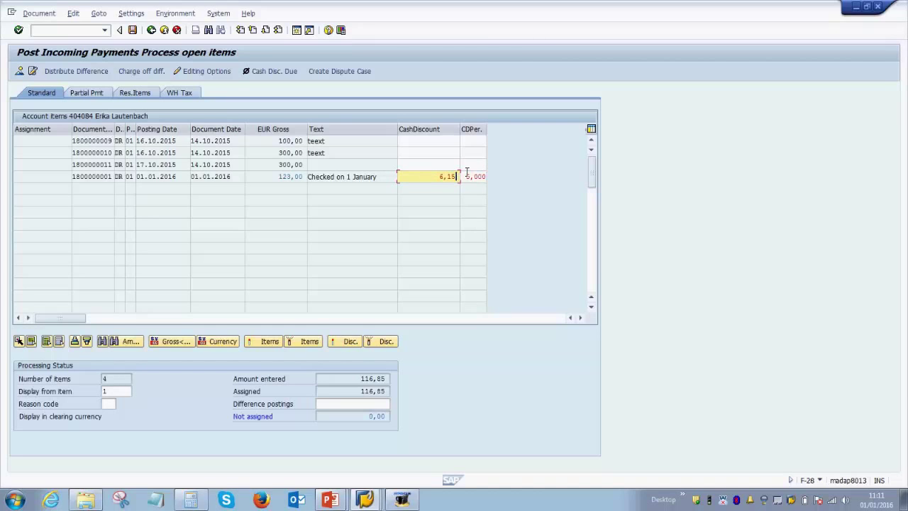
Deactivate and reactivate the 123,00 item, and compare its cash discount with the amount entered and the amount not assigned
double_click(276, 177)
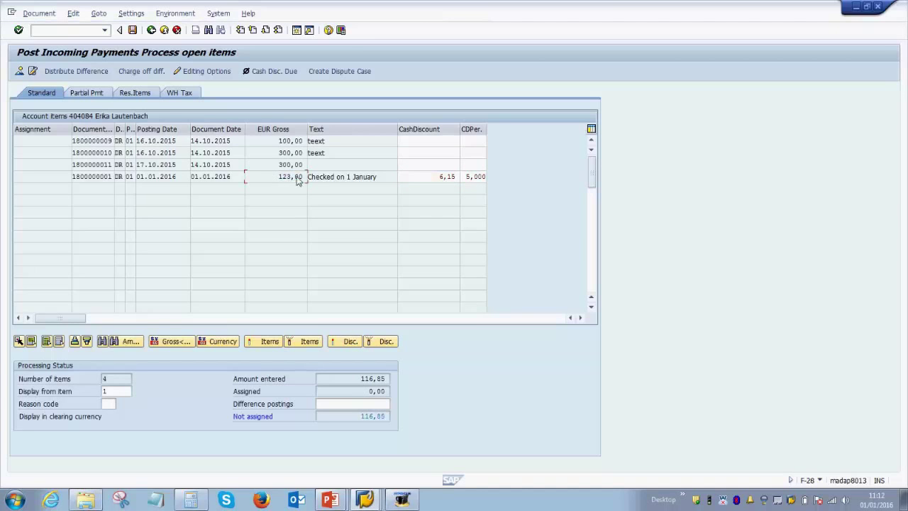
double_click(291, 178)
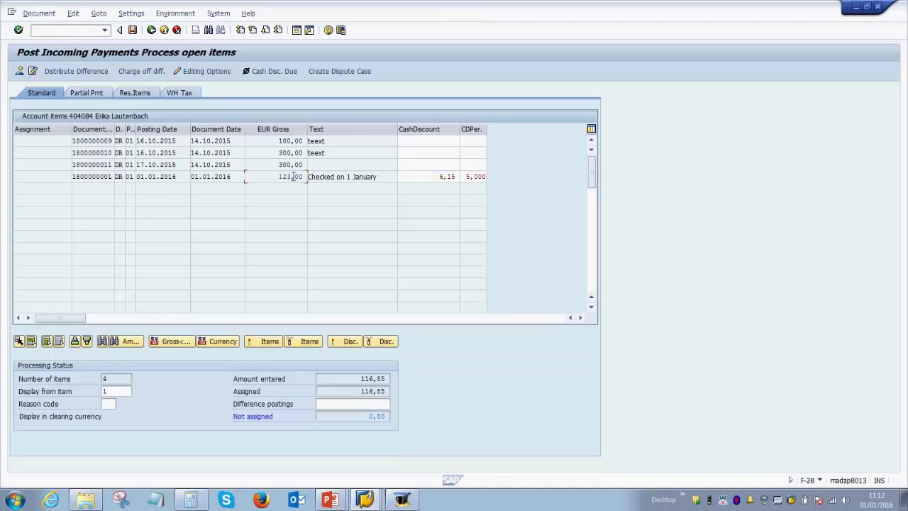
left_click(436, 178)
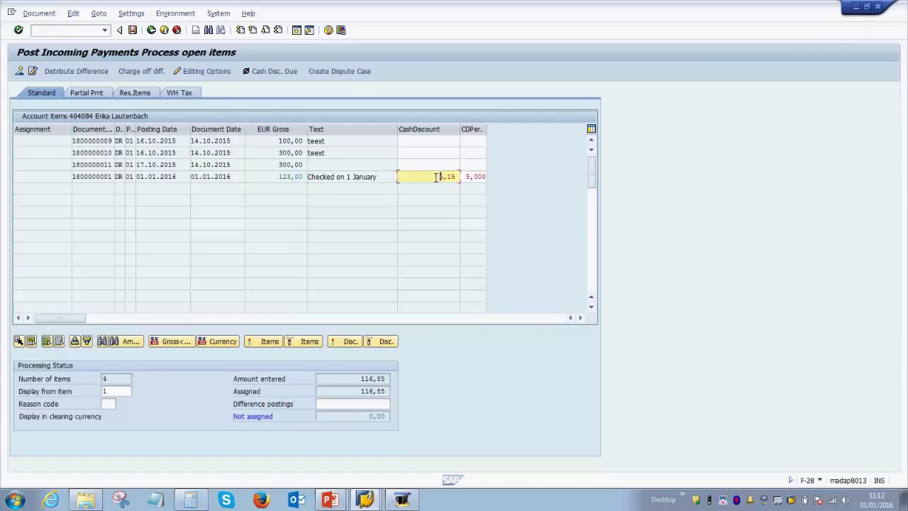
left_click_drag(357, 377, 389, 378)
left_click(389, 378)
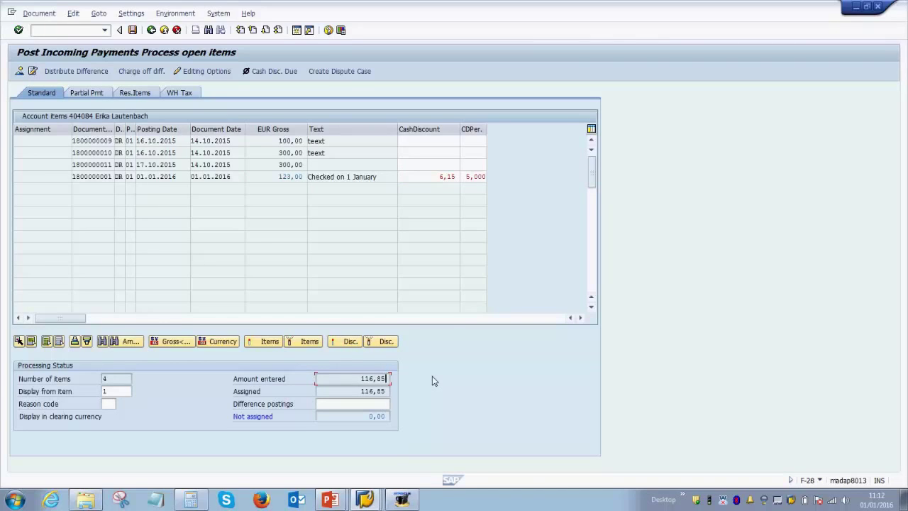
left_click(368, 415)
Simulate the incoming payment document and post it
left_click(38, 17)
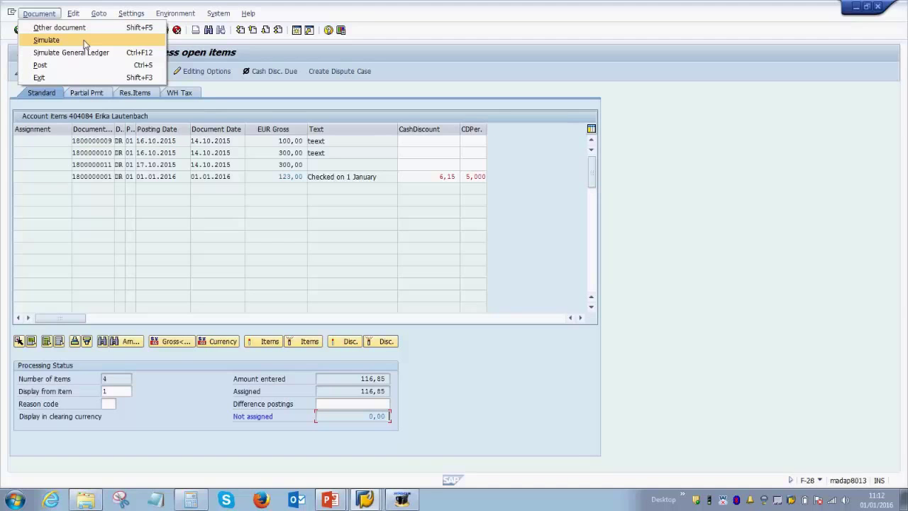
left_click(84, 41)
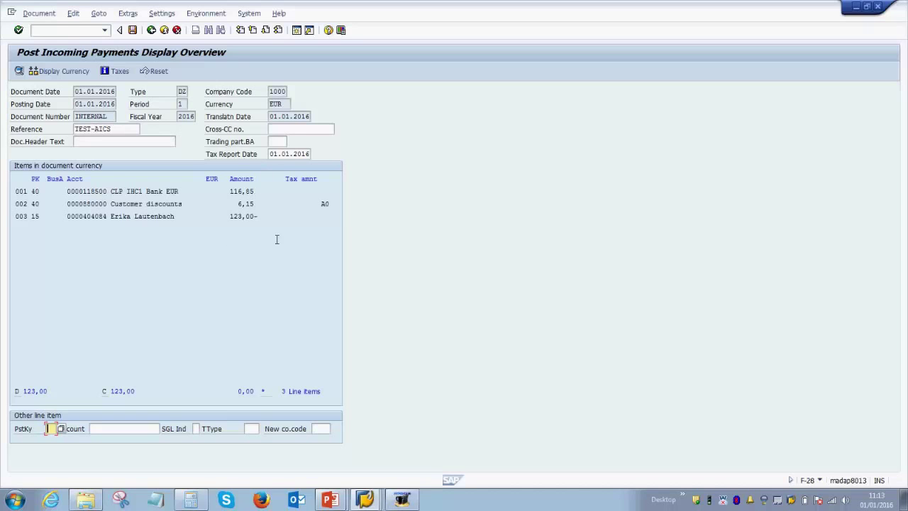
left_click(133, 31)
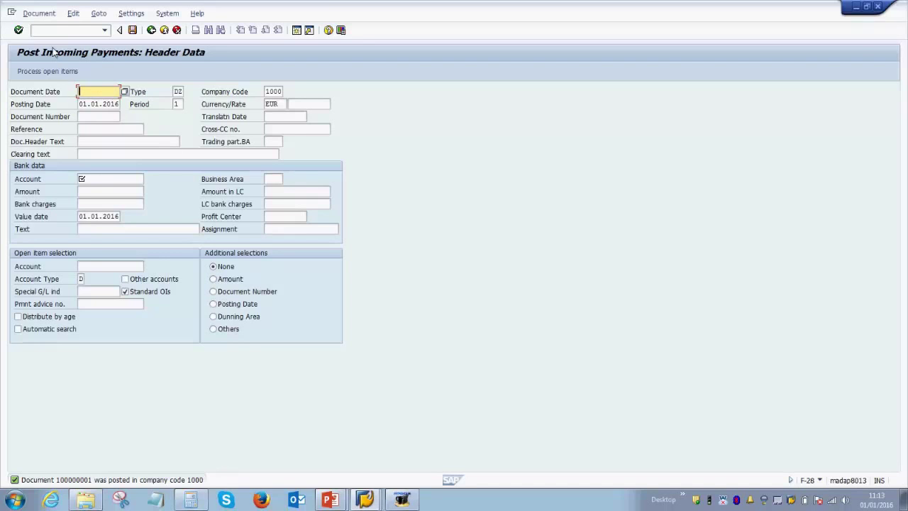
Display the payment document just posted and examine the amounts of its bank, customer discount and customer lines
left_click(39, 13)
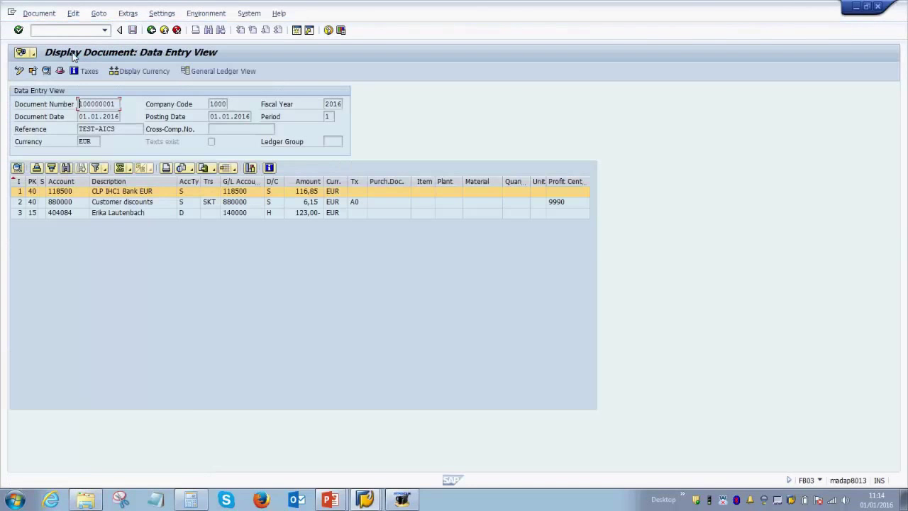
left_click(197, 244)
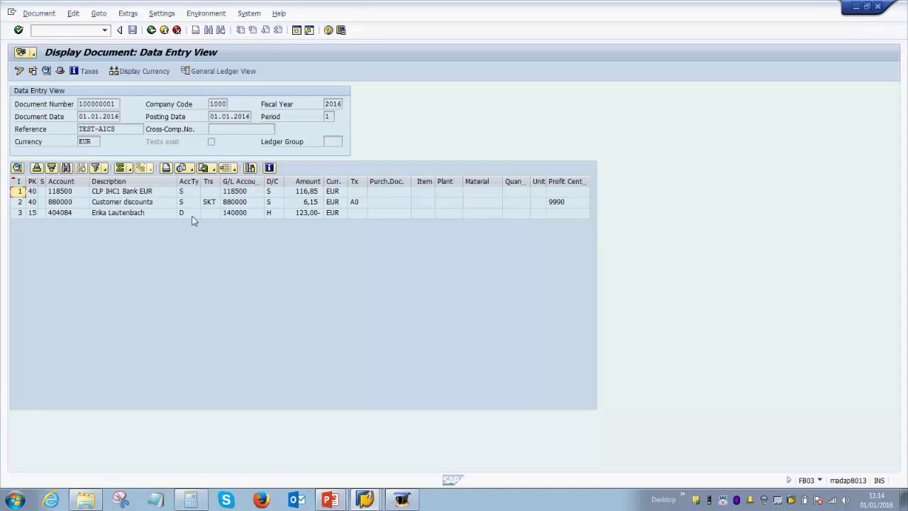
left_click(290, 195)
left_click(289, 204)
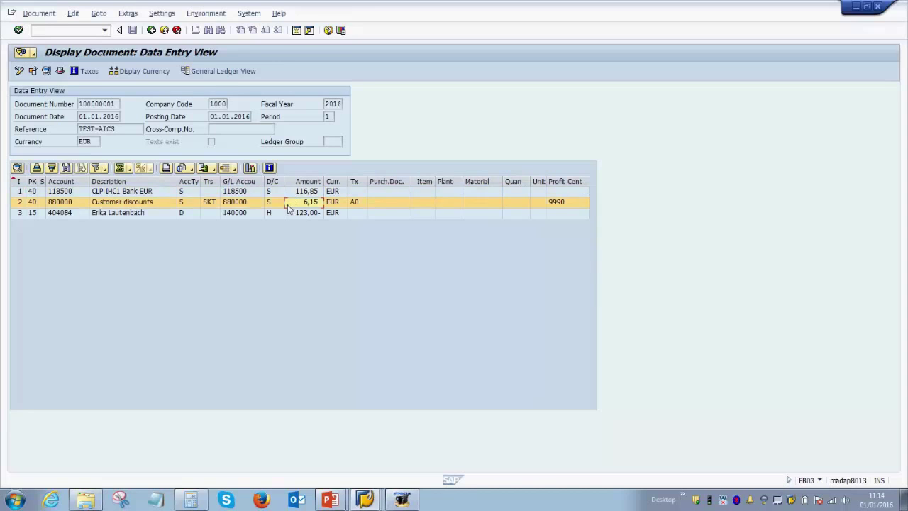
left_click(287, 214)
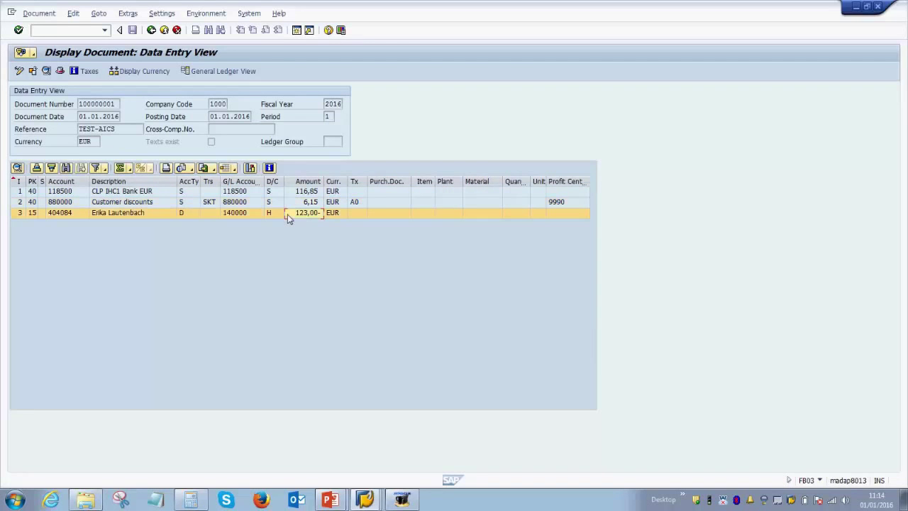
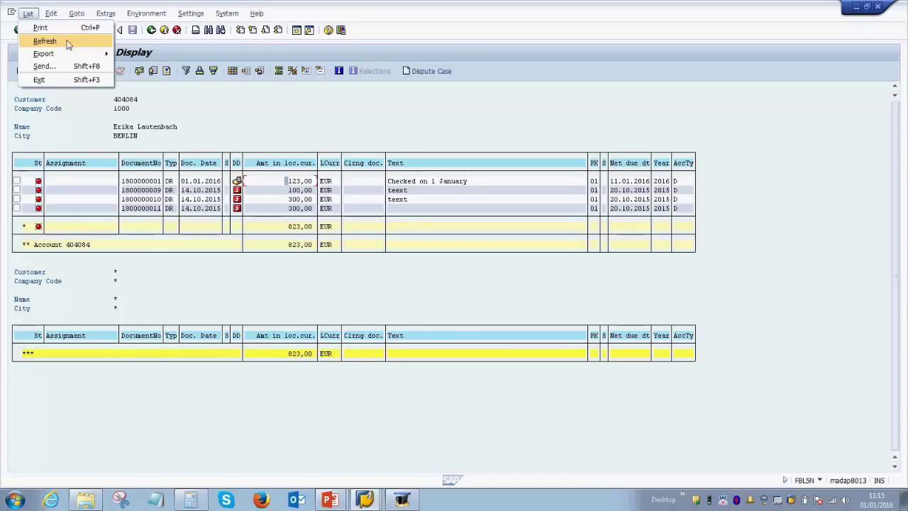
Refresh the customer's open item list, and rerun the line item report for all items with posting date 01.01.2016
left_click(63, 44)
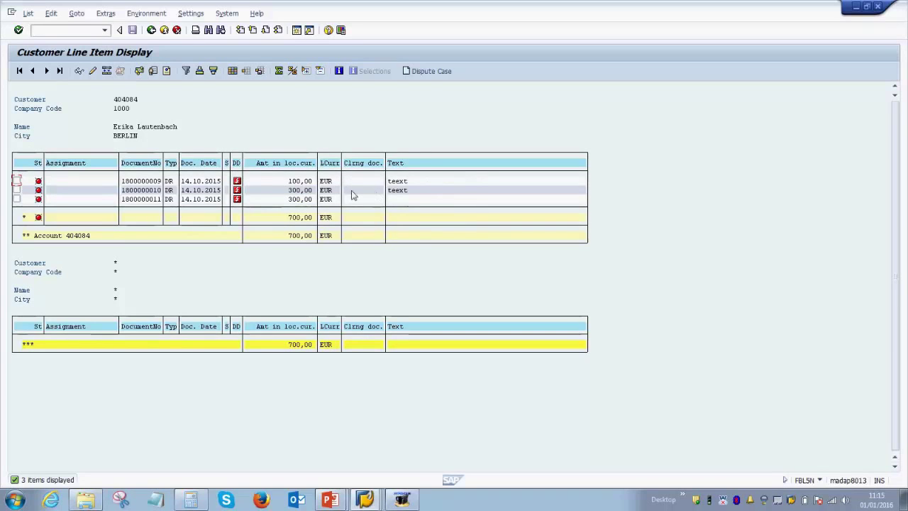
left_click(151, 30)
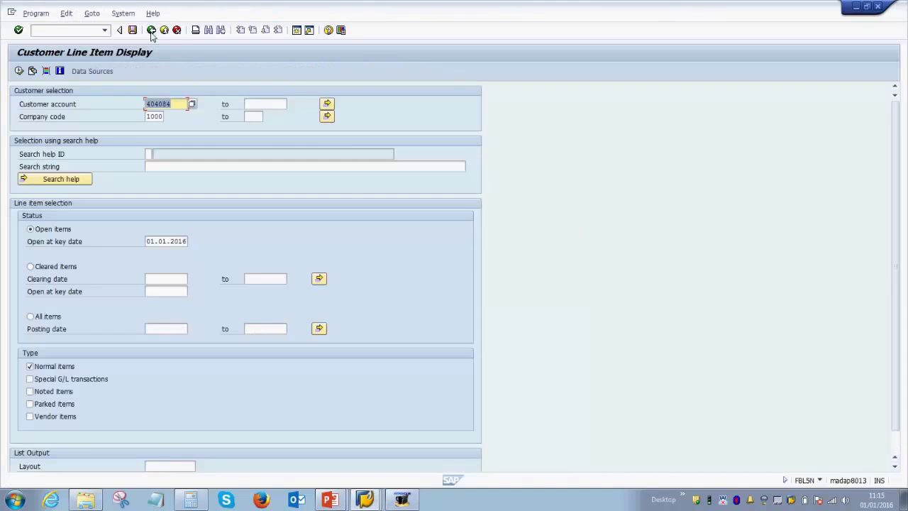
left_click(31, 316)
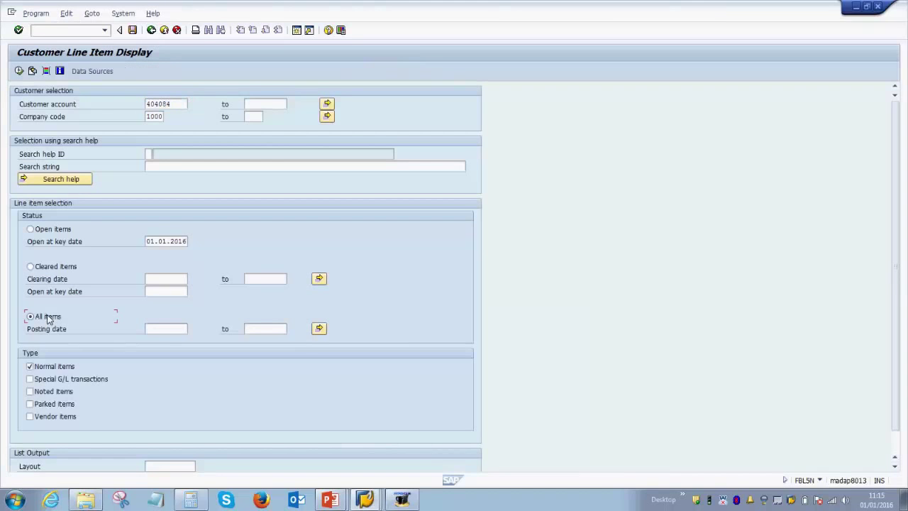
left_click(180, 328)
type("01012016")
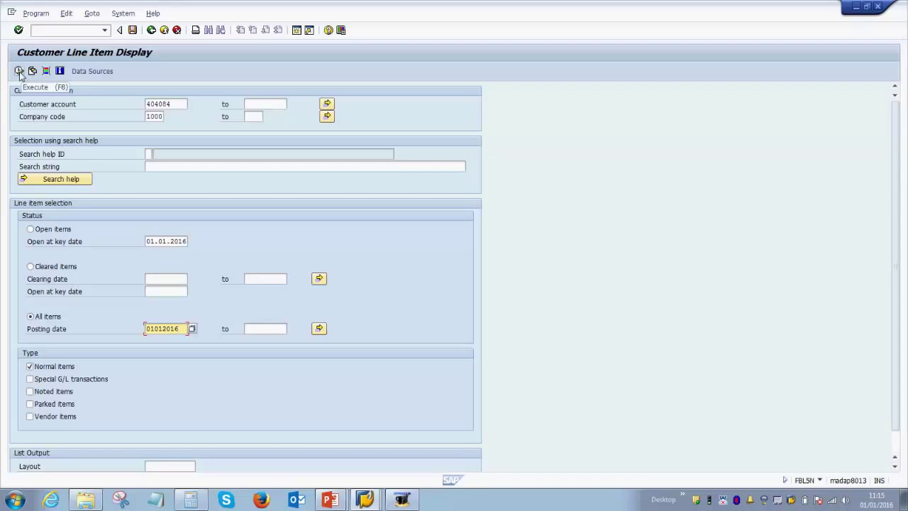
left_click(20, 72)
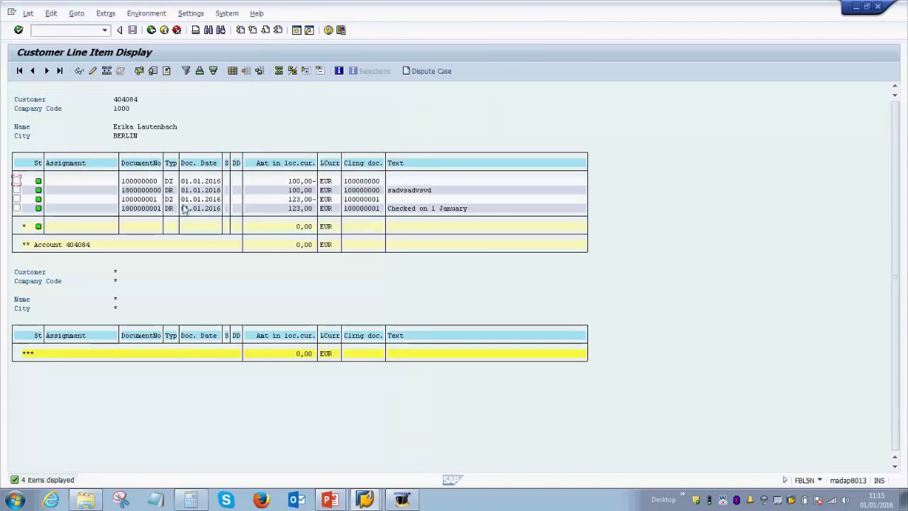
Compare the document numbers, types and clearing document of the 123,00 invoice and its matching payment line
left_click(127, 209)
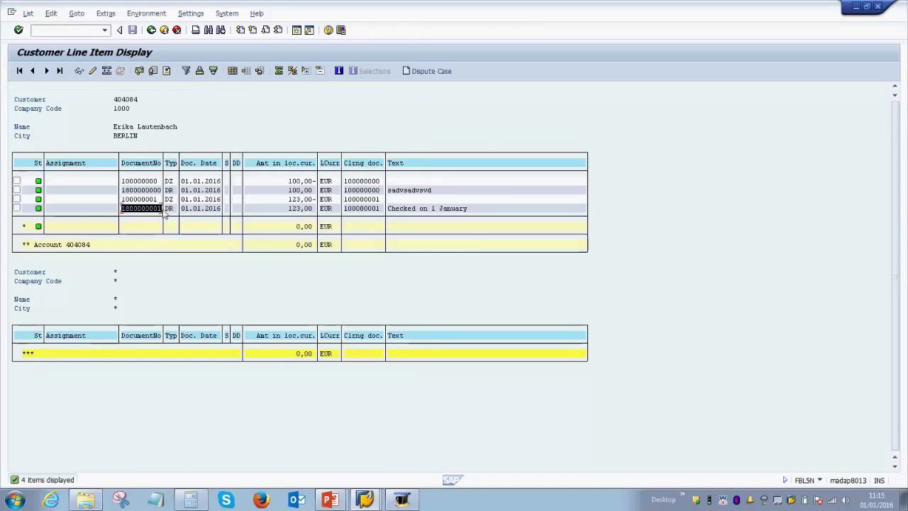
left_click_drag(163, 211, 491, 211)
left_click(169, 210)
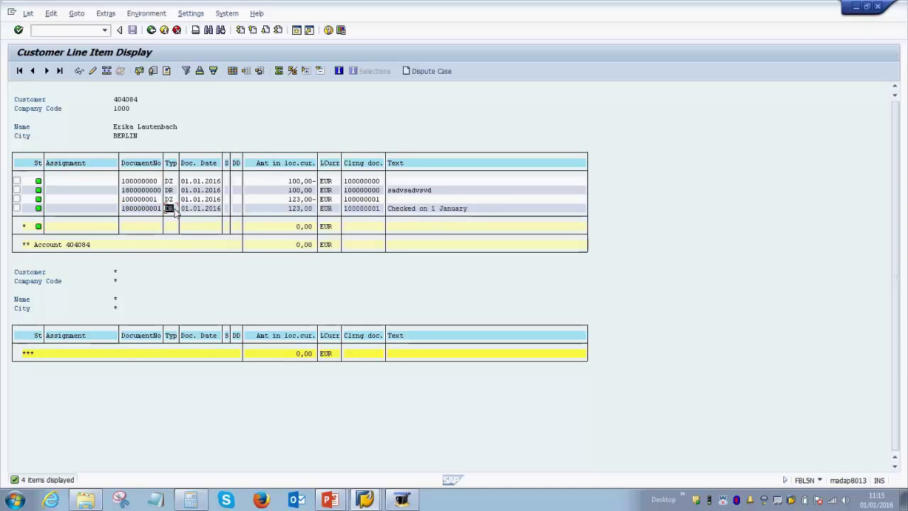
left_click_drag(121, 200, 416, 202)
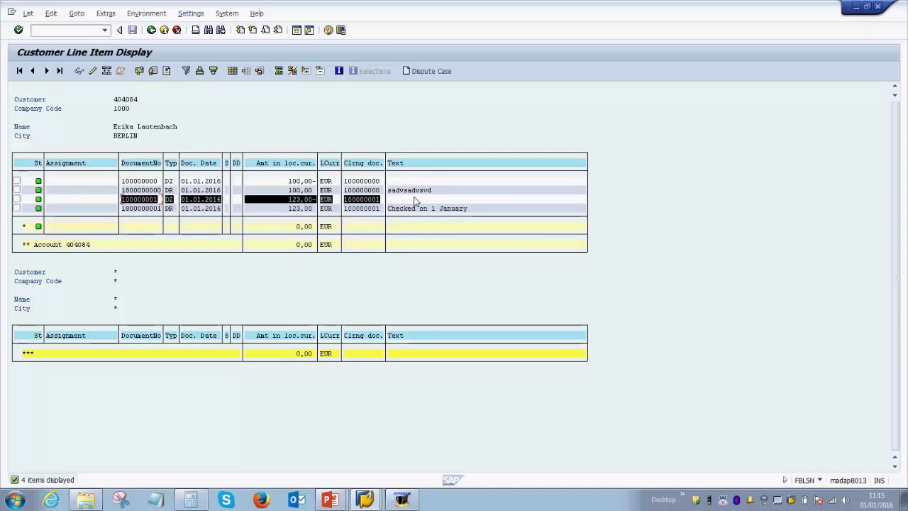
key("ctrl+c")
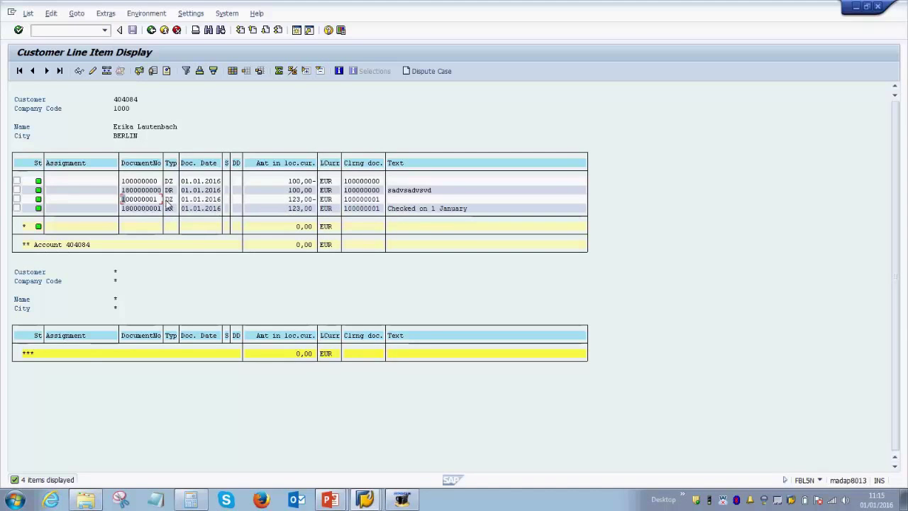
left_click(169, 199)
left_click_drag(344, 210, 389, 213)
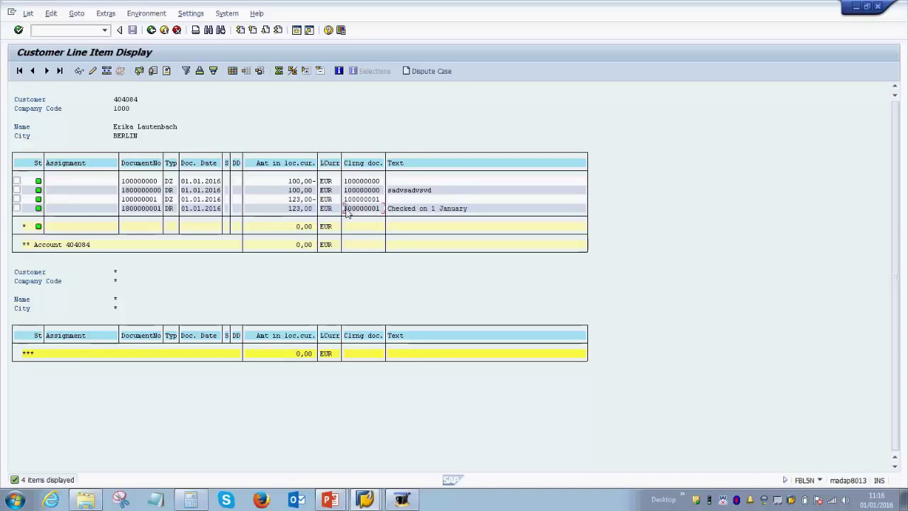
left_click(390, 212)
left_click_drag(345, 213, 383, 216)
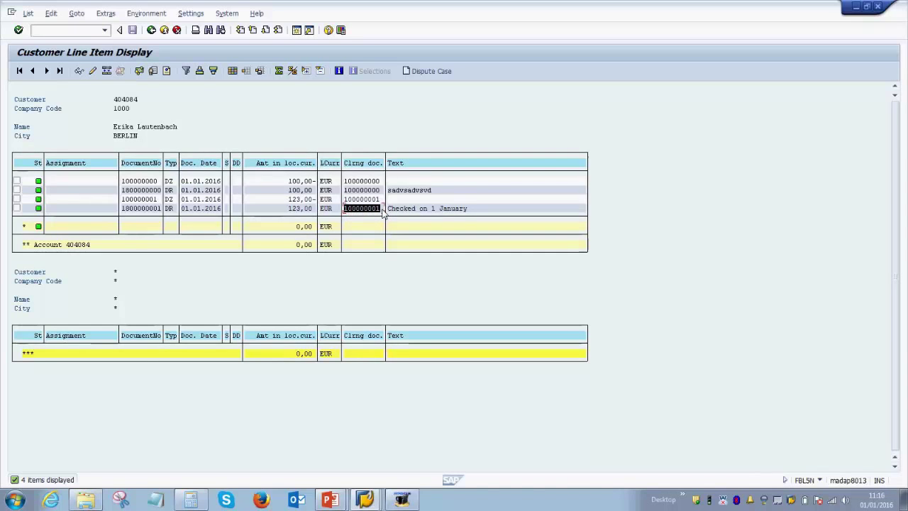
key("ctrl+c")
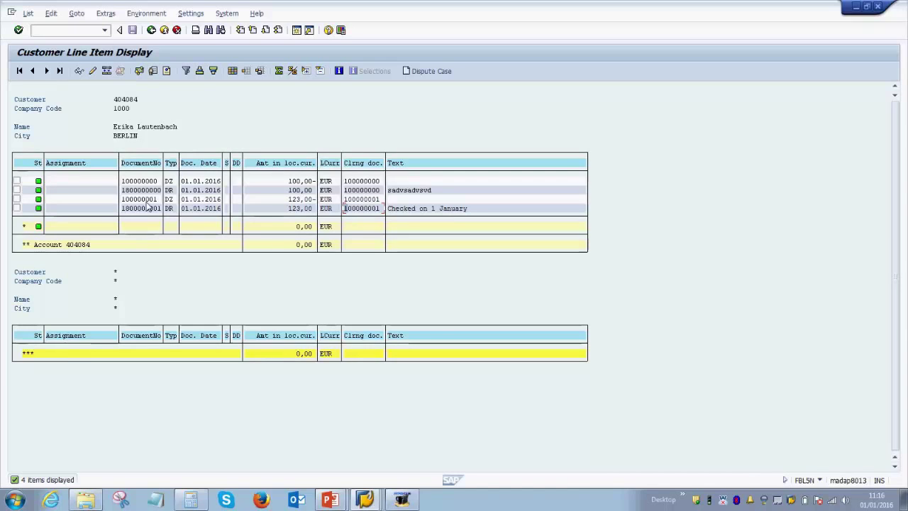
Switch to the PowerPoint slide show and advance past the demo slides to the Training Agenda slide highlighting Summary
key("alt+Tab")
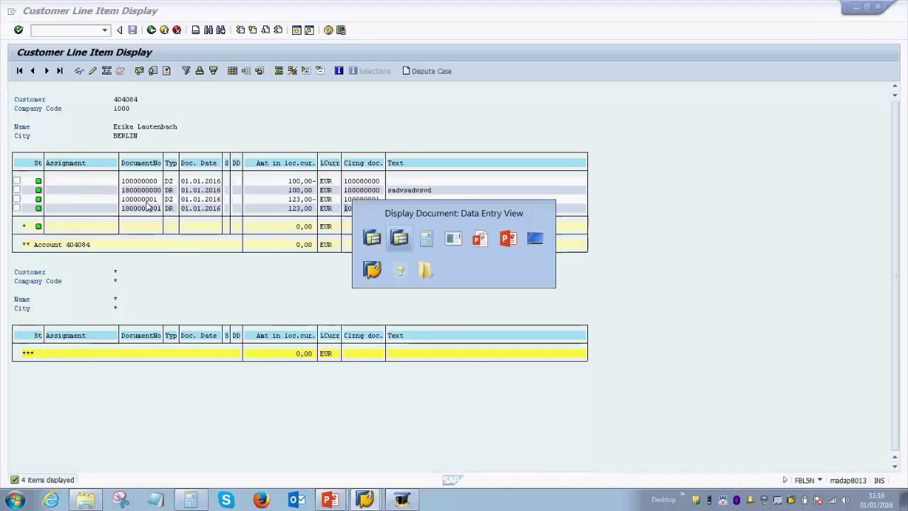
key("alt+Tab")
key("alt+Tab")
key("alt+Tab")
key("alt+Tab")
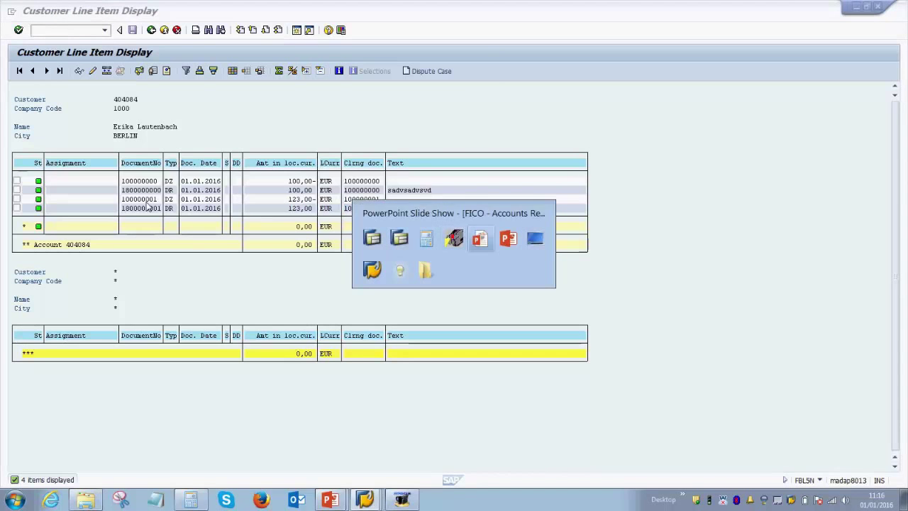
key("alt+Tab")
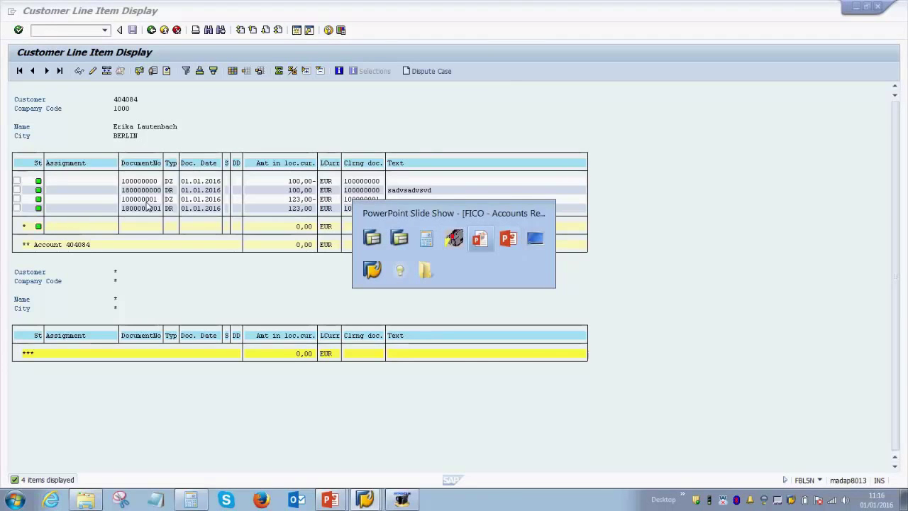
key("Right")
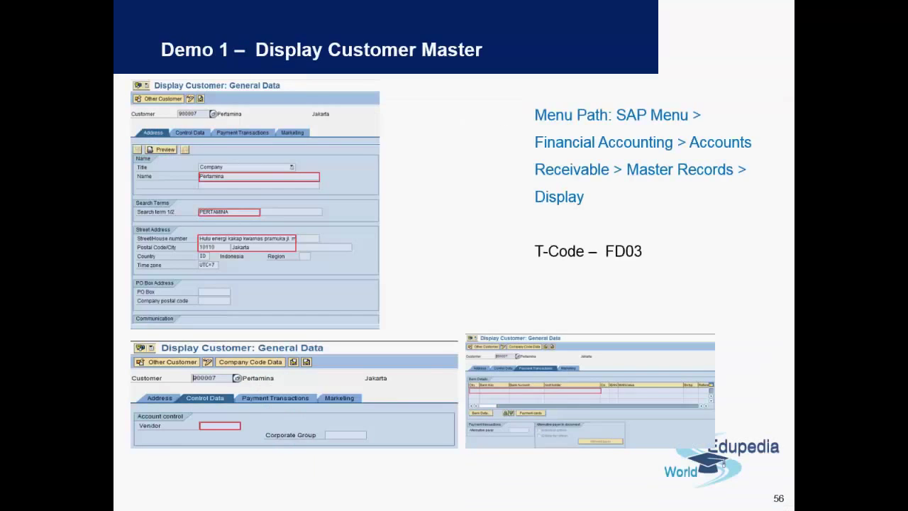
key("Right")
key("Right")
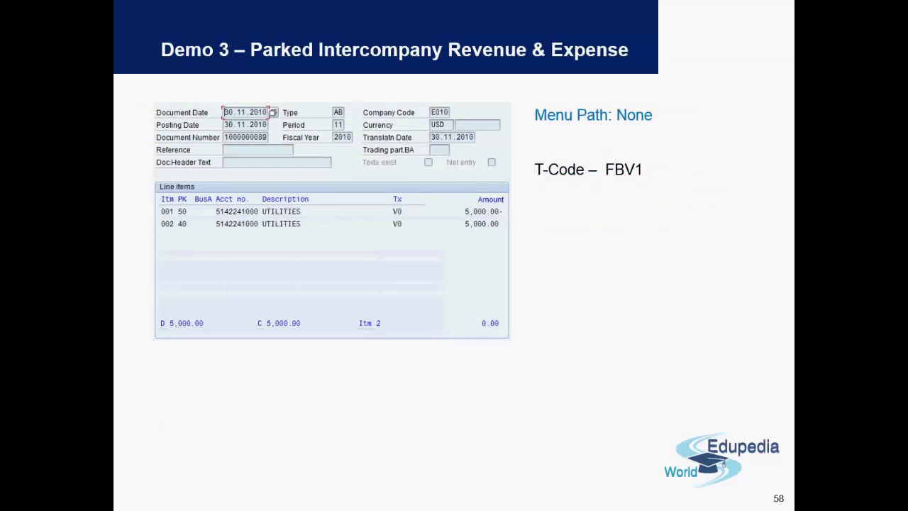
key("Right")
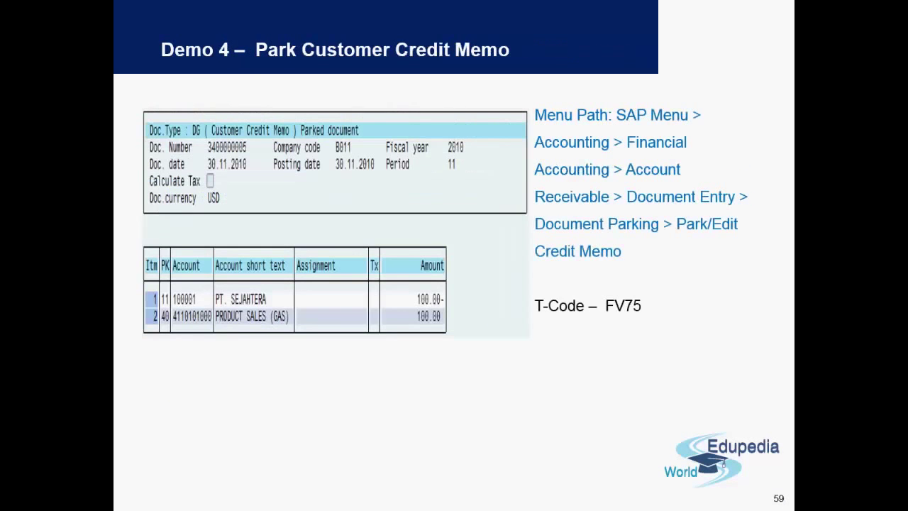
key("Right")
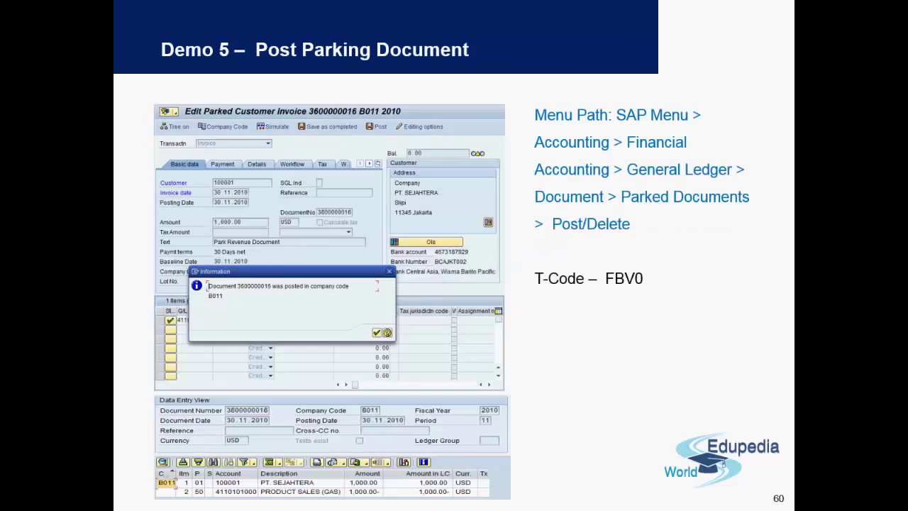
key("Right")
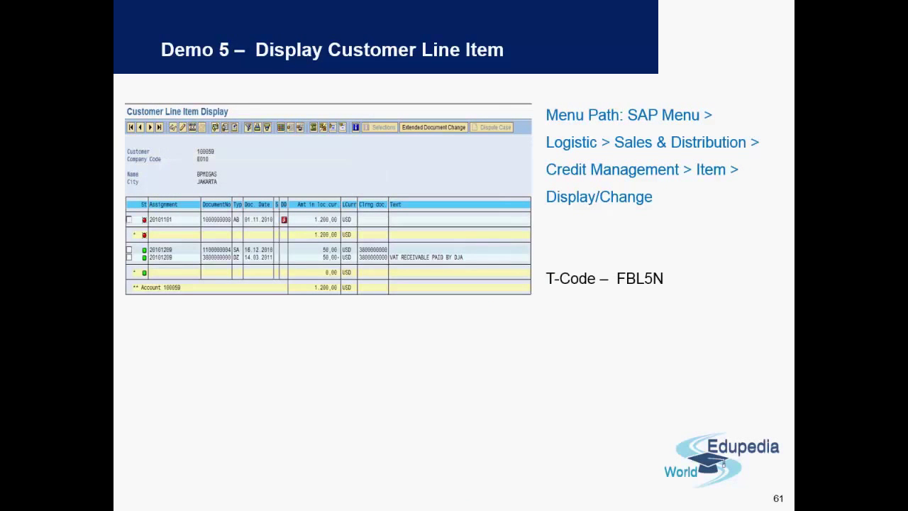
key("Right")
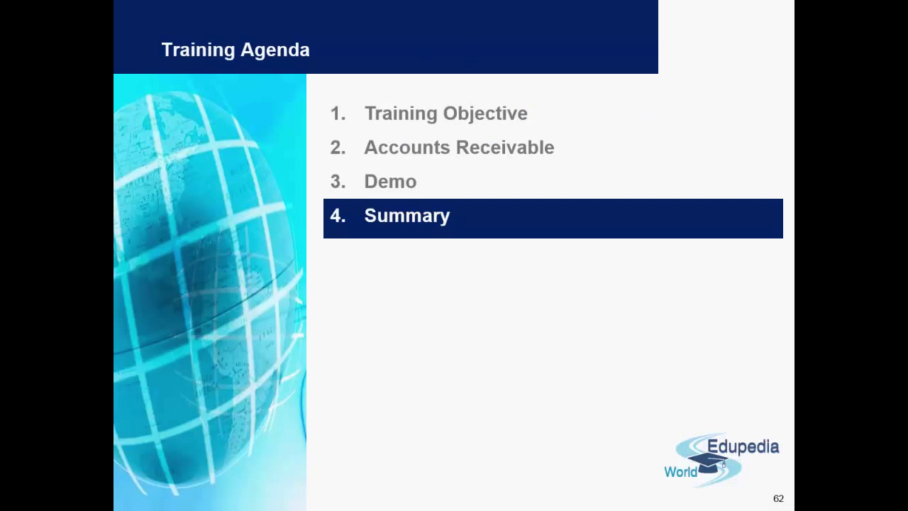